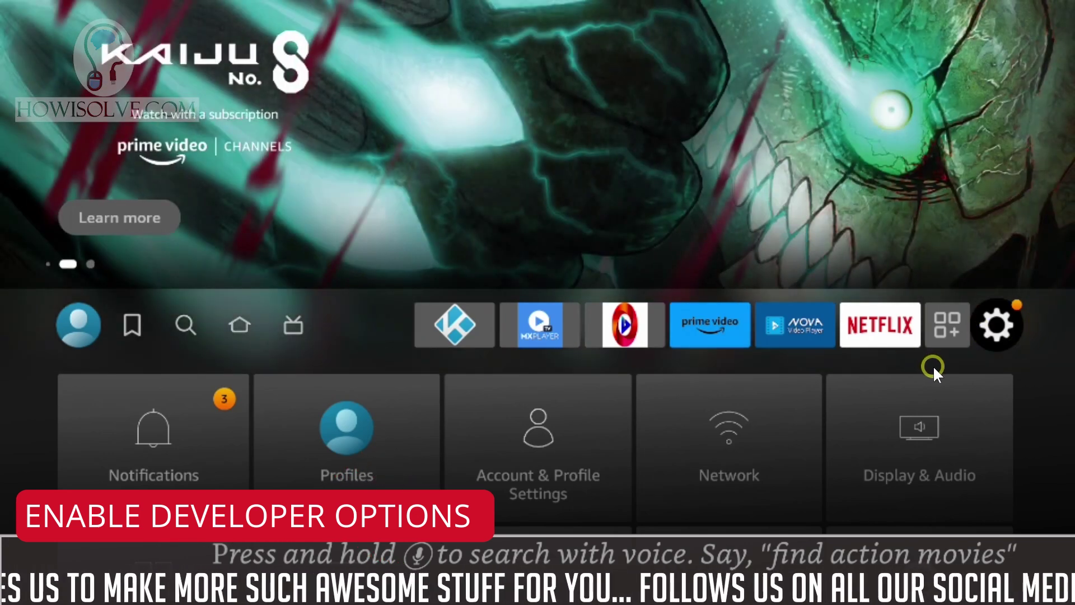
- Move to the My Fire TV tile on the Settings grid and open it
{"action": "key", "text": "Up"}
{"action": "key", "text": "Down"}
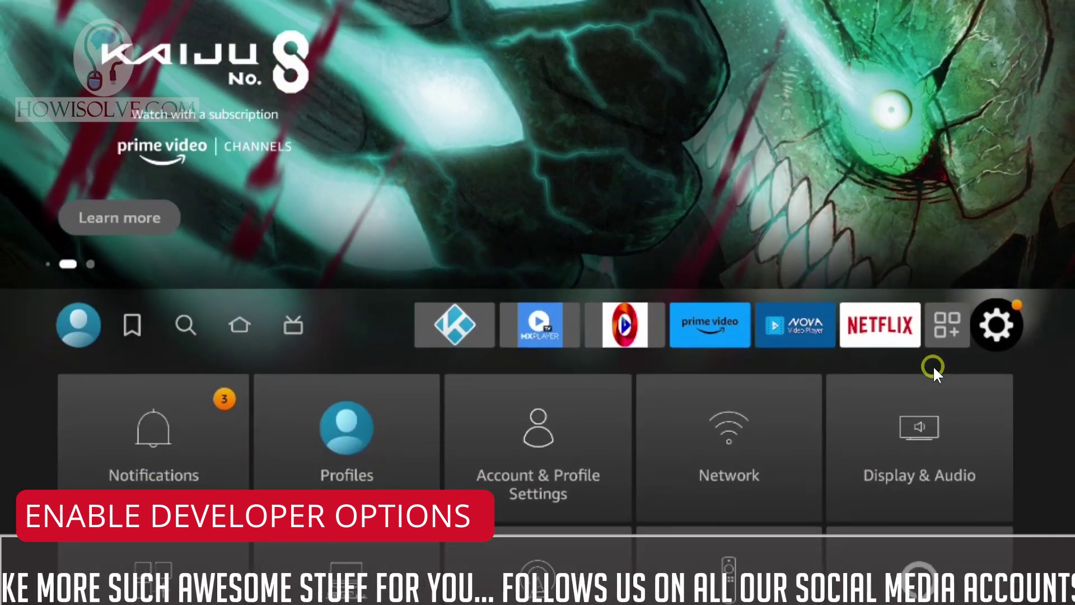
{"action": "key", "text": "Down"}
{"action": "key", "text": "Down"}
{"action": "key", "text": "Down"}
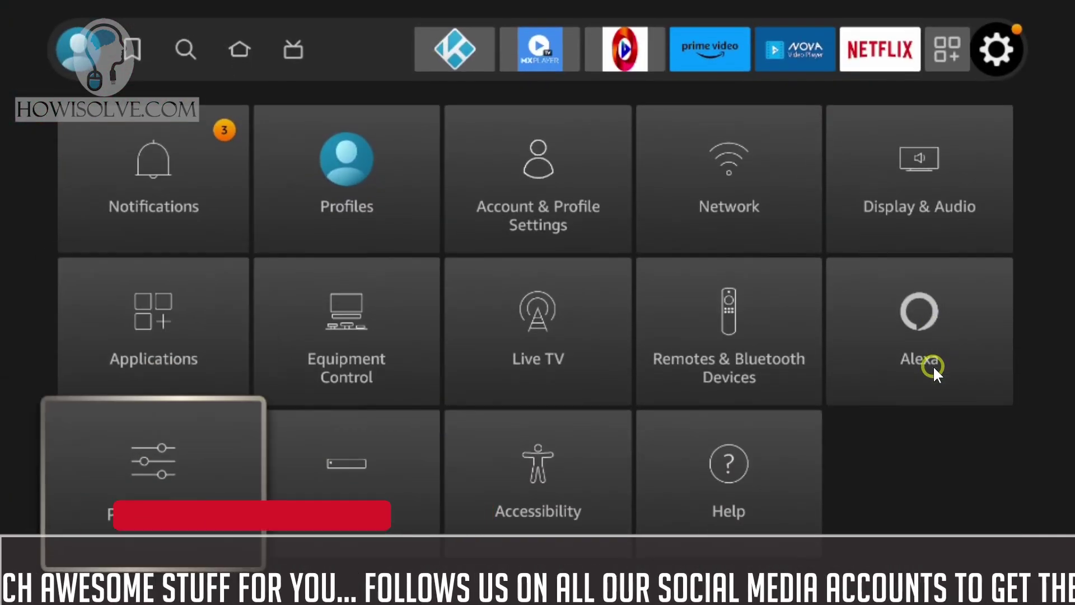
{"action": "key", "text": "Right"}
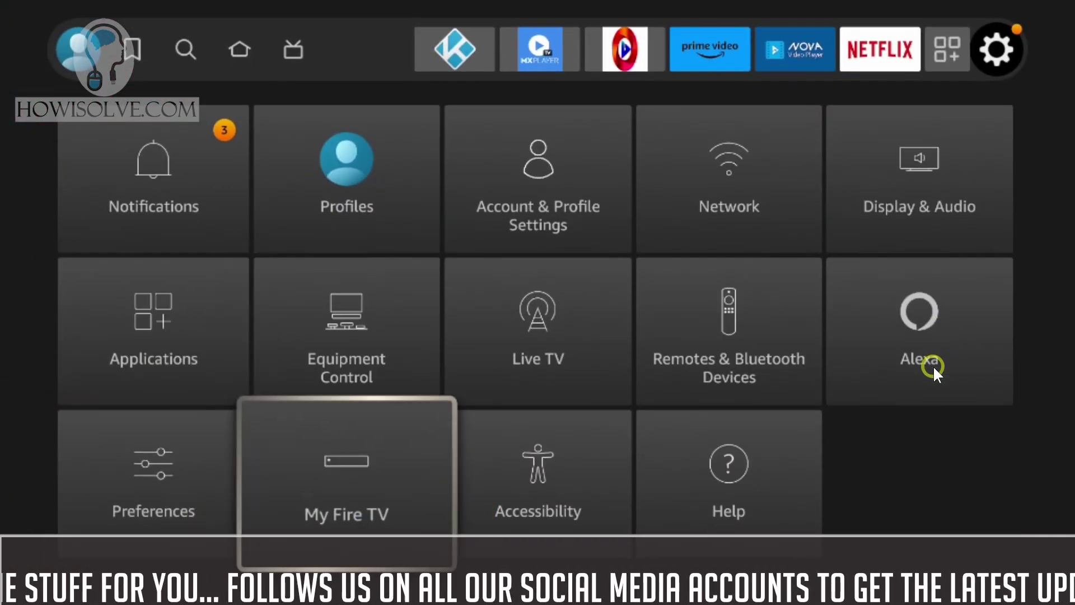
{"action": "key", "text": "Return"}
{"action": "key", "text": "Return"}
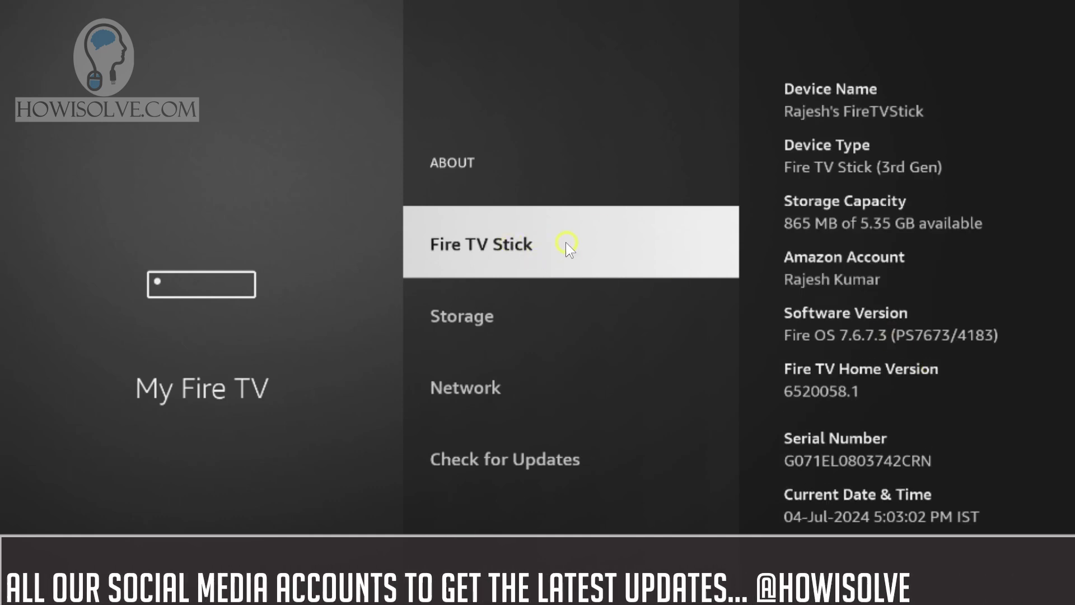
- Tap the Fire TV Stick entry in About to confirm developer mode is already on, then back out
{"action": "left_click", "coordinate": [521, 244]}
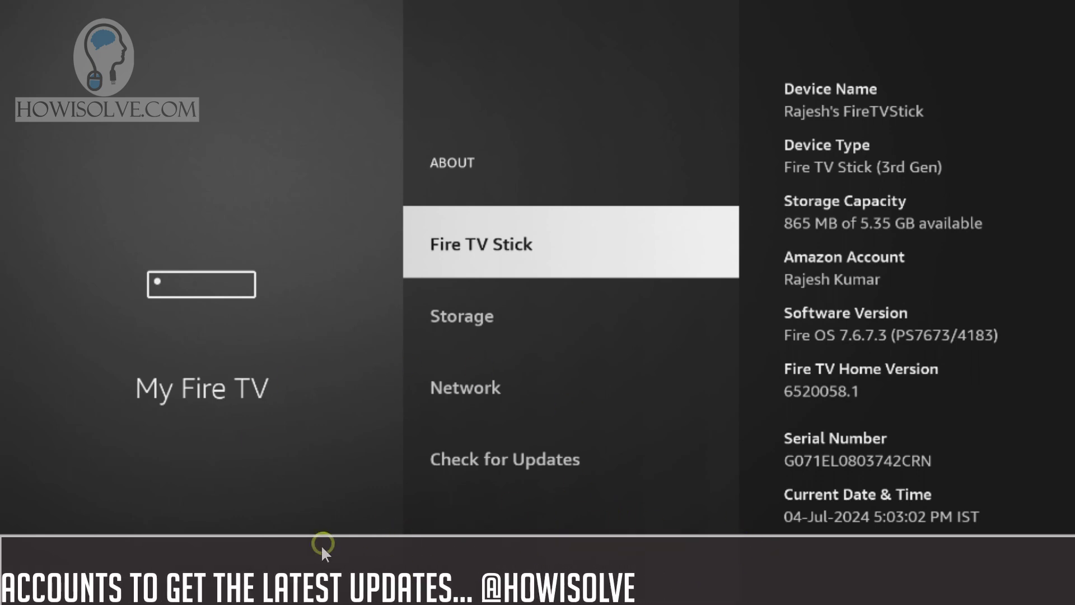
{"action": "left_click", "coordinate": [544, 247]}
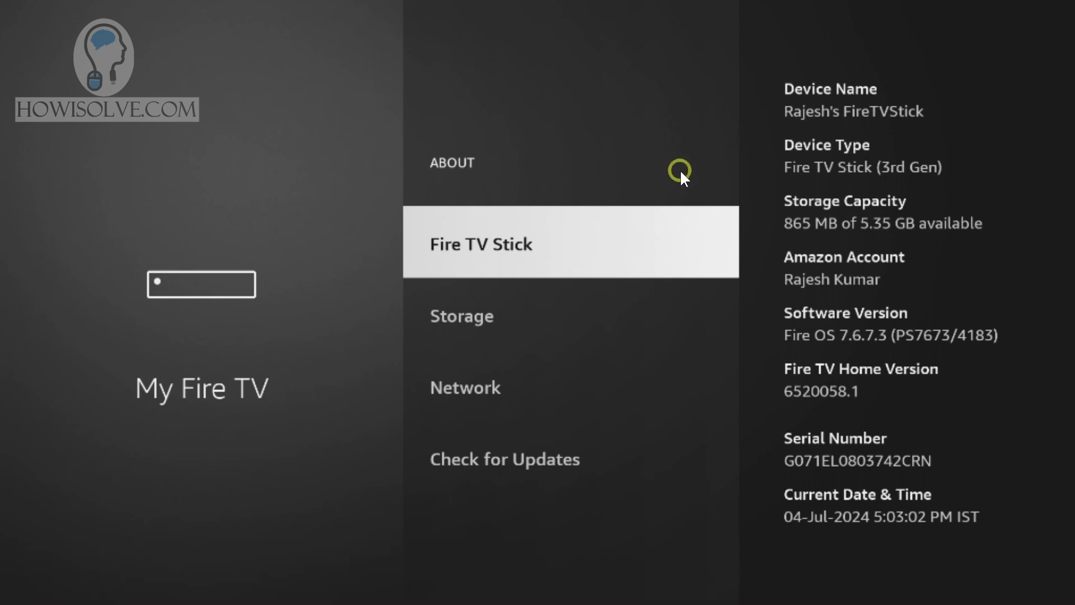
{"action": "key", "text": "Escape"}
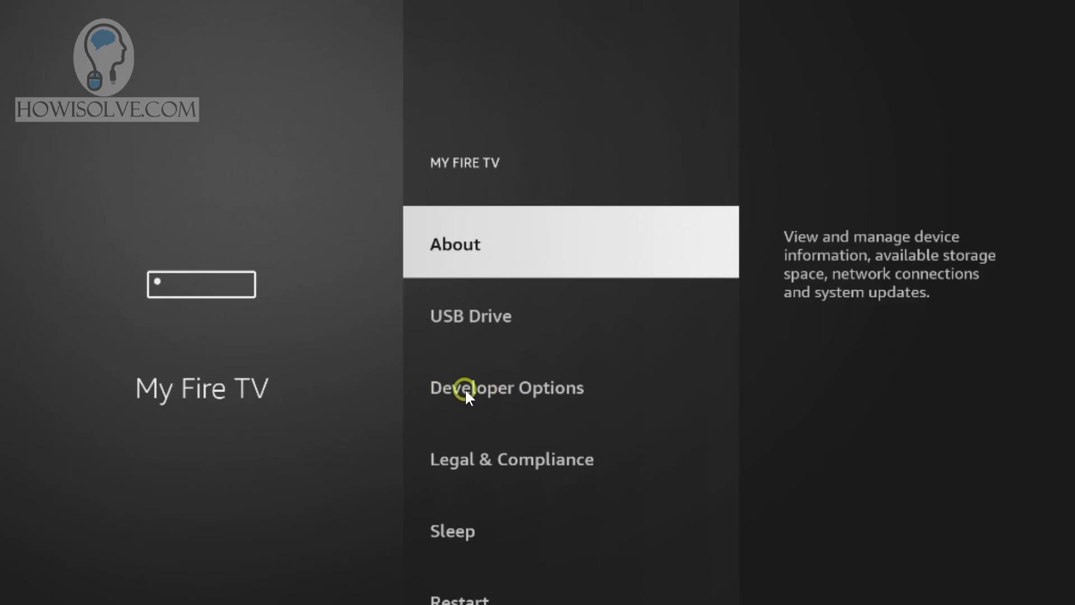
- Verify ADB Debugging is ON and MiXplorer may install unknown apps, then return to the Settings grid
{"action": "left_click", "coordinate": [464, 389]}
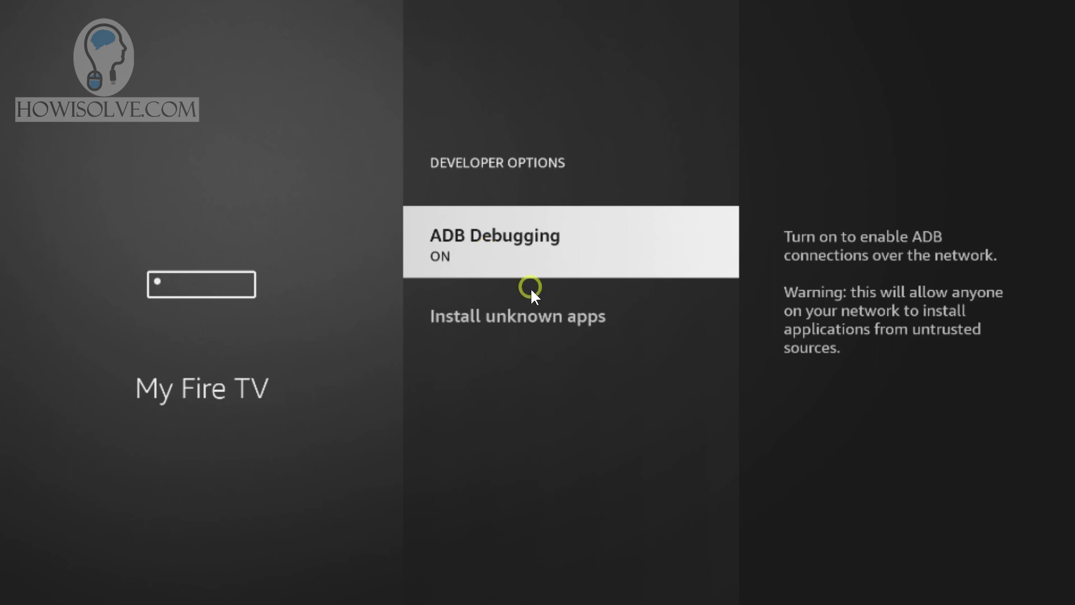
{"action": "left_click", "coordinate": [451, 320]}
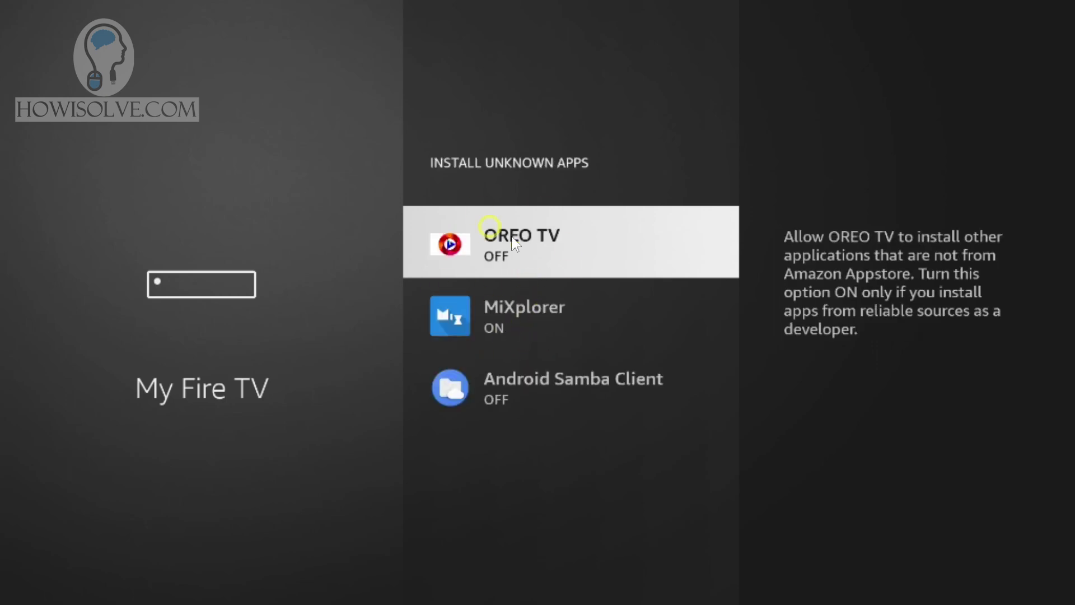
{"action": "right_click", "coordinate": [537, 273]}
{"action": "right_click", "coordinate": [539, 273]}
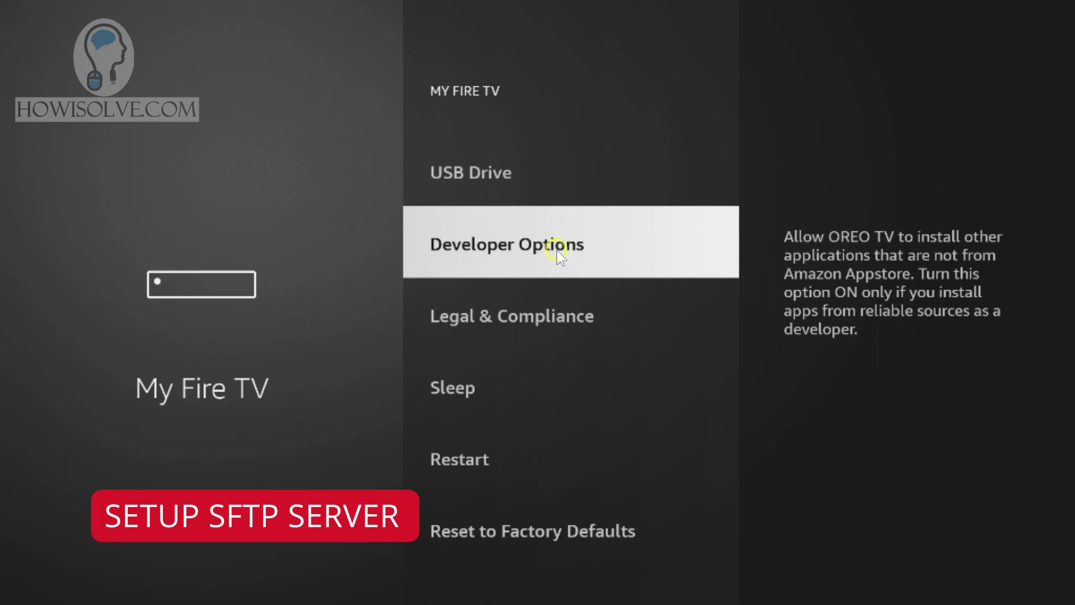
{"action": "right_click", "coordinate": [557, 249]}
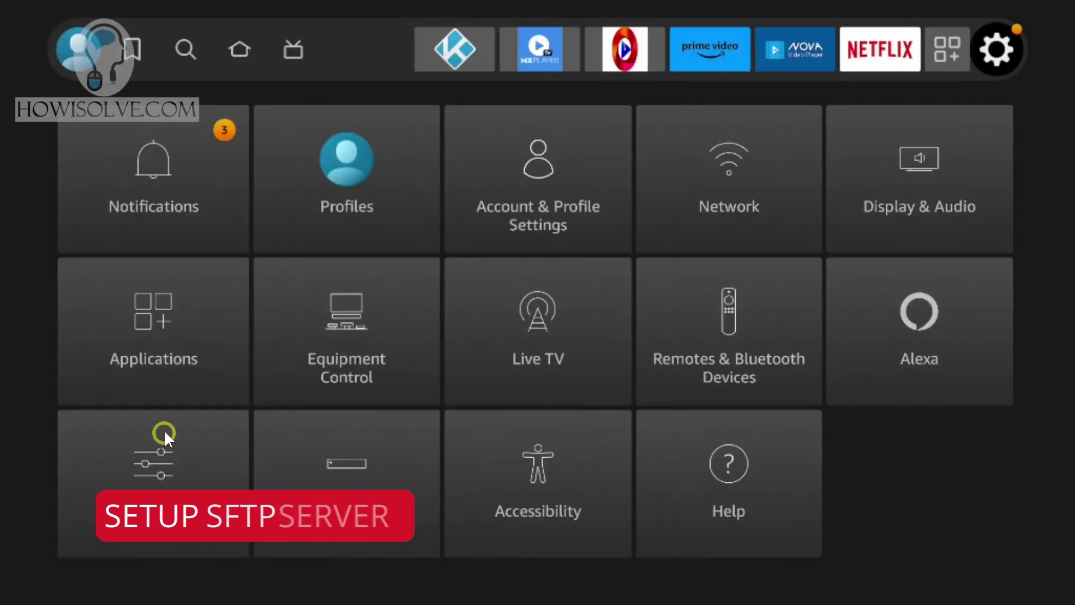
- From Home, open My Apps and launch primitive ftpd, running SFTP on port 1234
{"action": "right_click", "coordinate": [147, 580]}
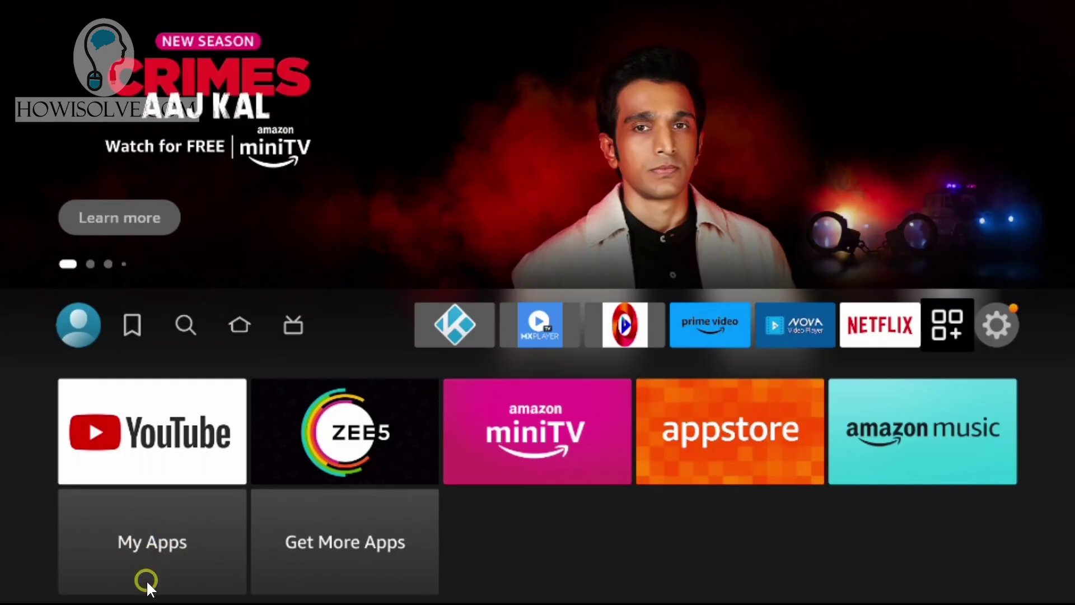
{"action": "left_click", "coordinate": [154, 542]}
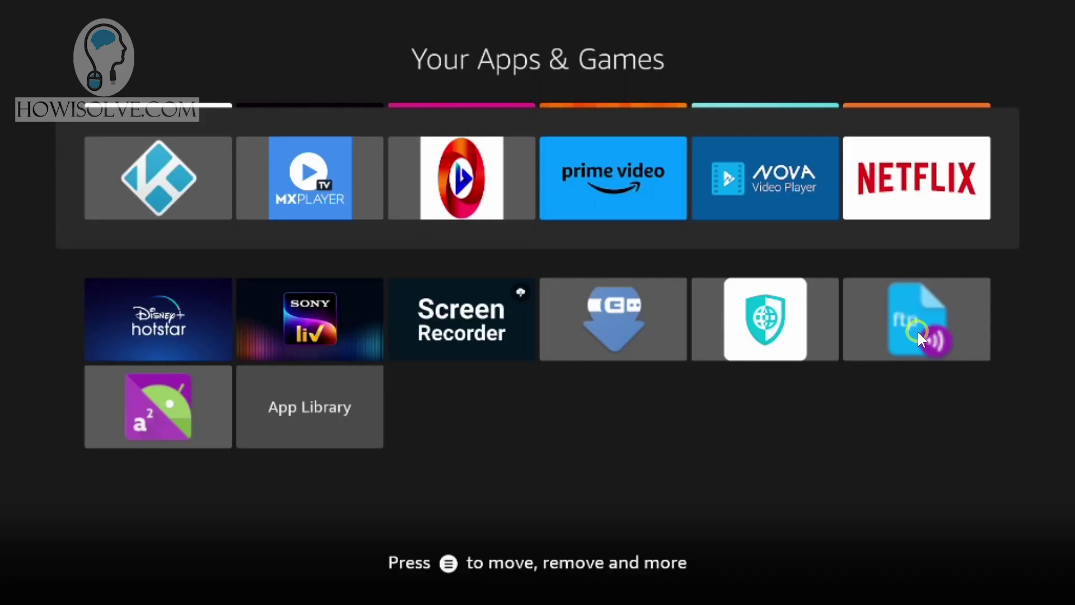
{"action": "left_click", "coordinate": [918, 337]}
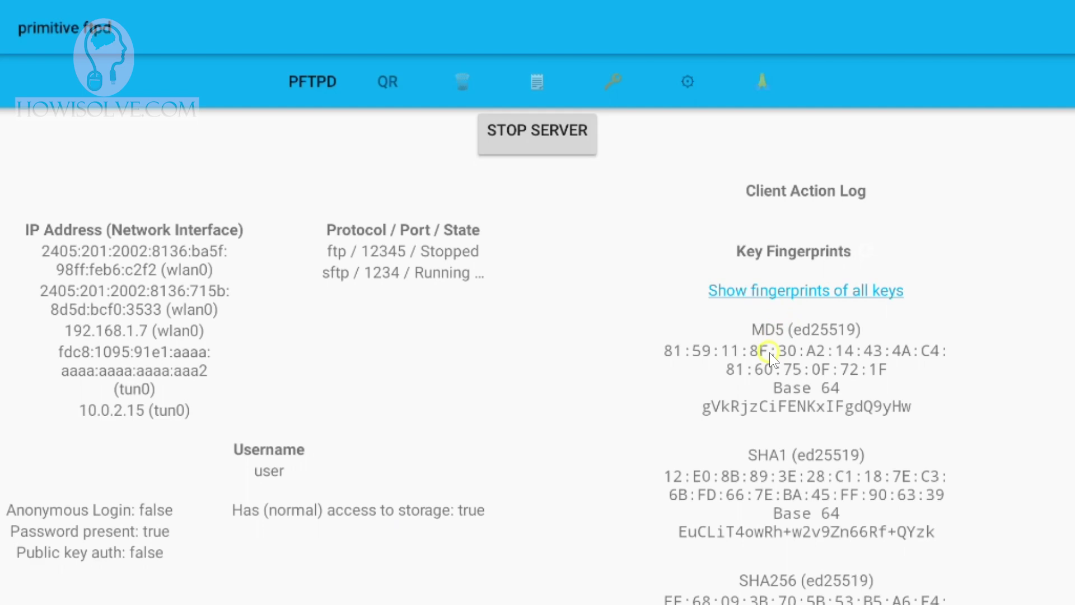
- Look over the PFTPD status page and the QR, storage and log tabs, ending in the gear settings
{"action": "scroll", "coordinate": [793, 283], "scroll_direction": "down", "scroll_amount": 3}
{"action": "scroll", "coordinate": [790, 320], "scroll_direction": "up", "scroll_amount": 3}
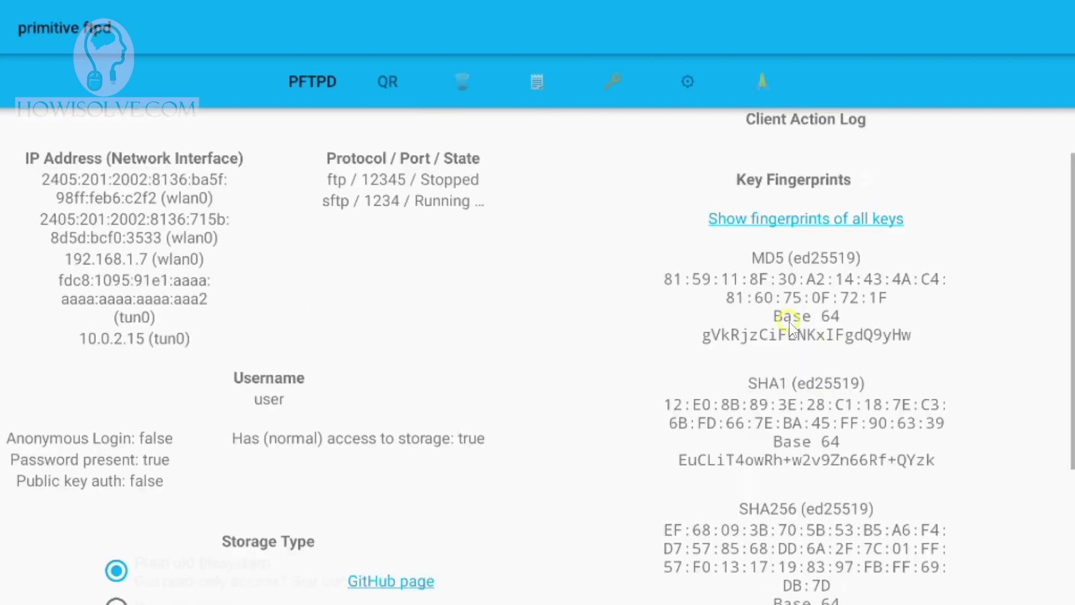
{"action": "scroll", "coordinate": [871, 263], "scroll_direction": "down", "scroll_amount": 3}
{"action": "scroll", "coordinate": [891, 336], "scroll_direction": "up", "scroll_amount": 5}
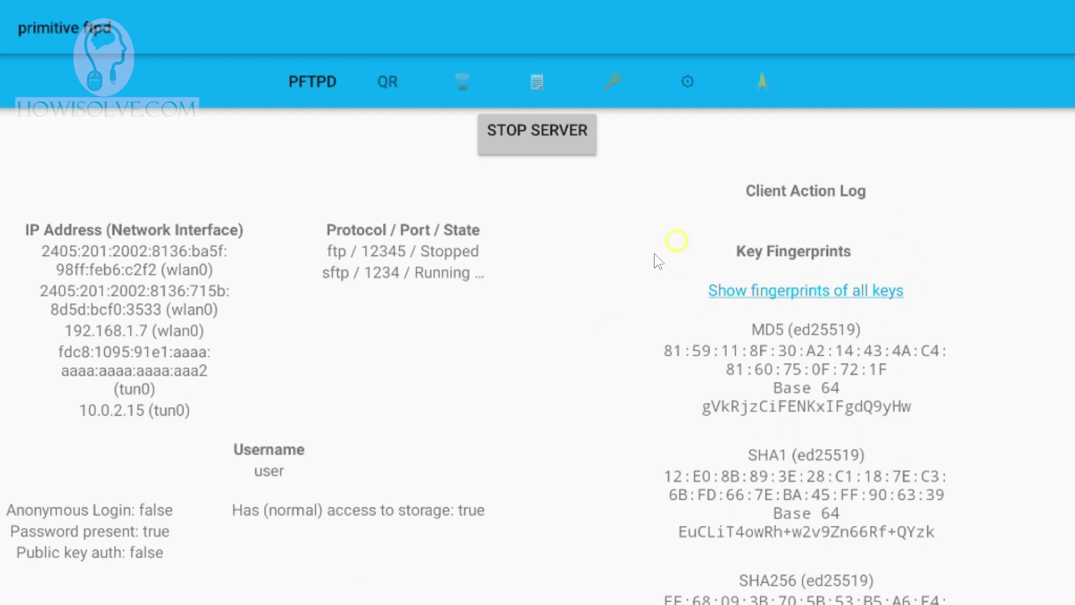
{"action": "scroll", "coordinate": [790, 223], "scroll_direction": "down", "scroll_amount": 2}
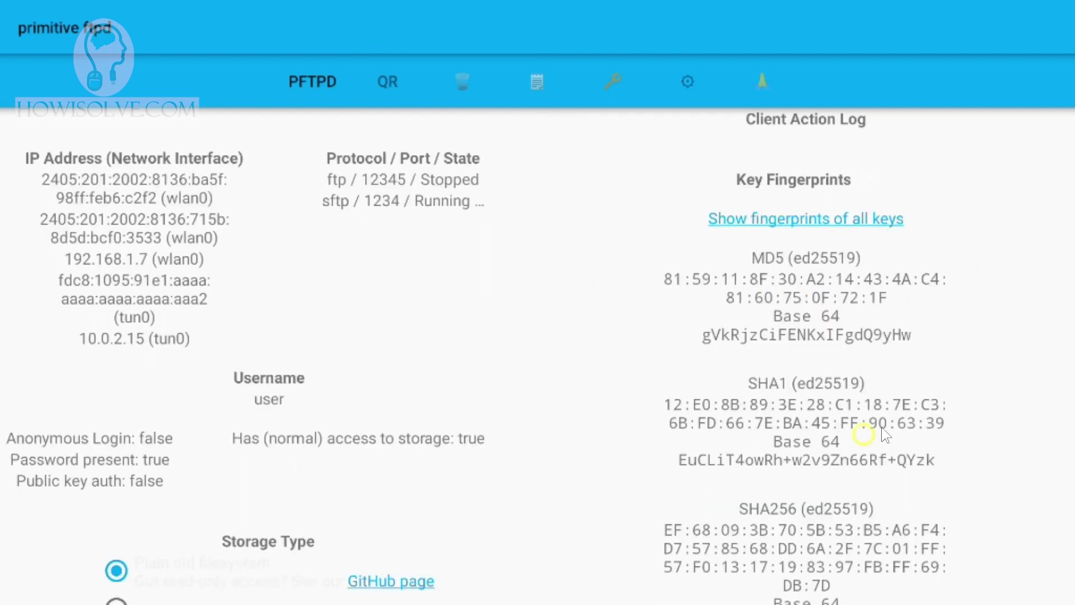
{"action": "scroll", "coordinate": [723, 314], "scroll_direction": "up", "scroll_amount": 2}
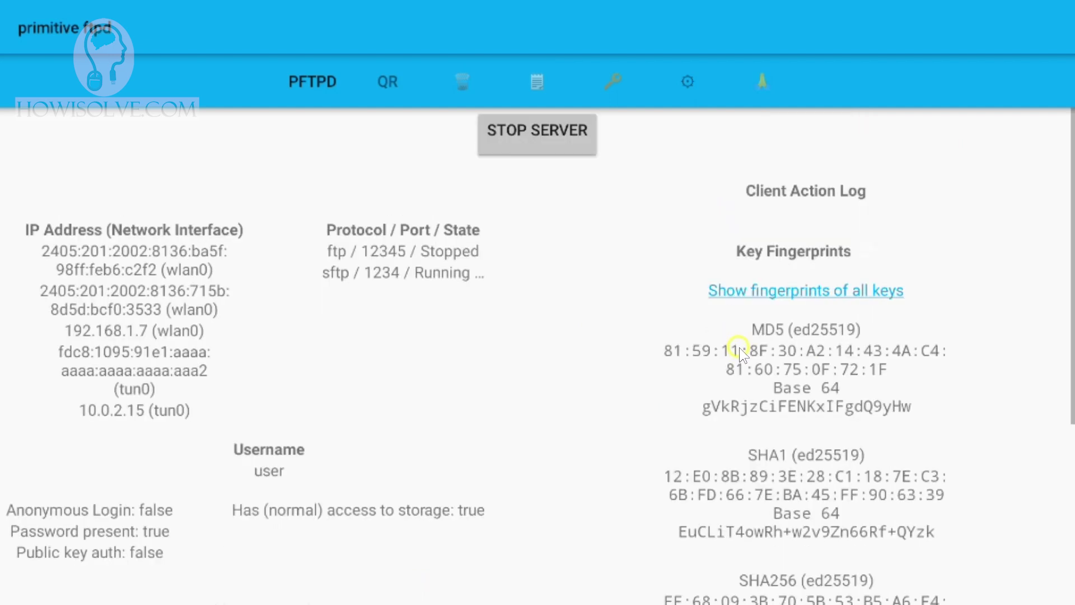
{"action": "left_click", "coordinate": [393, 81]}
{"action": "left_click", "coordinate": [464, 80]}
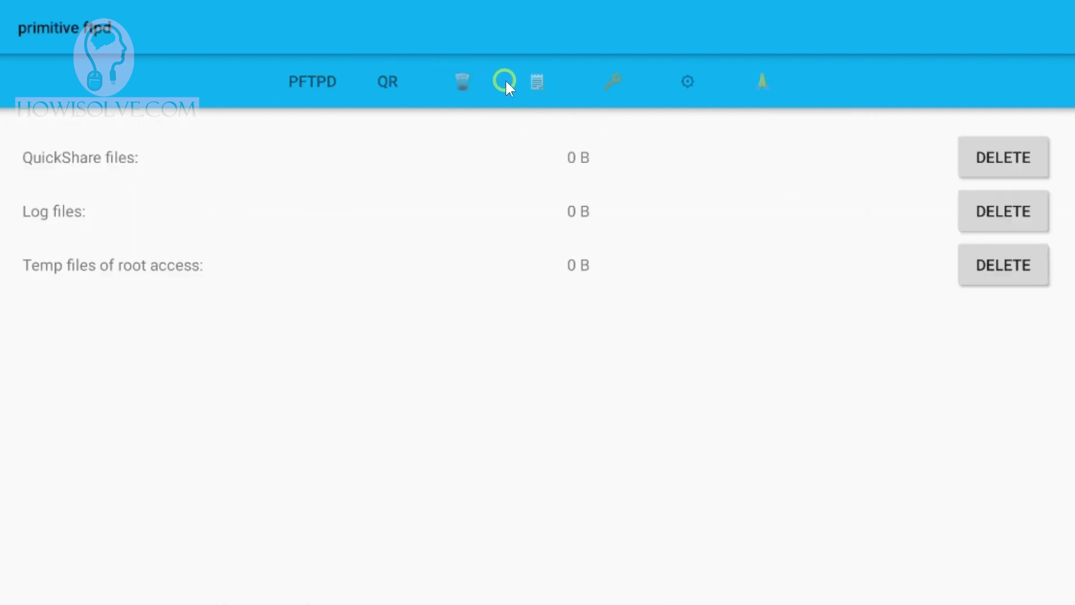
{"action": "left_click", "coordinate": [540, 83]}
{"action": "left_click", "coordinate": [705, 93]}
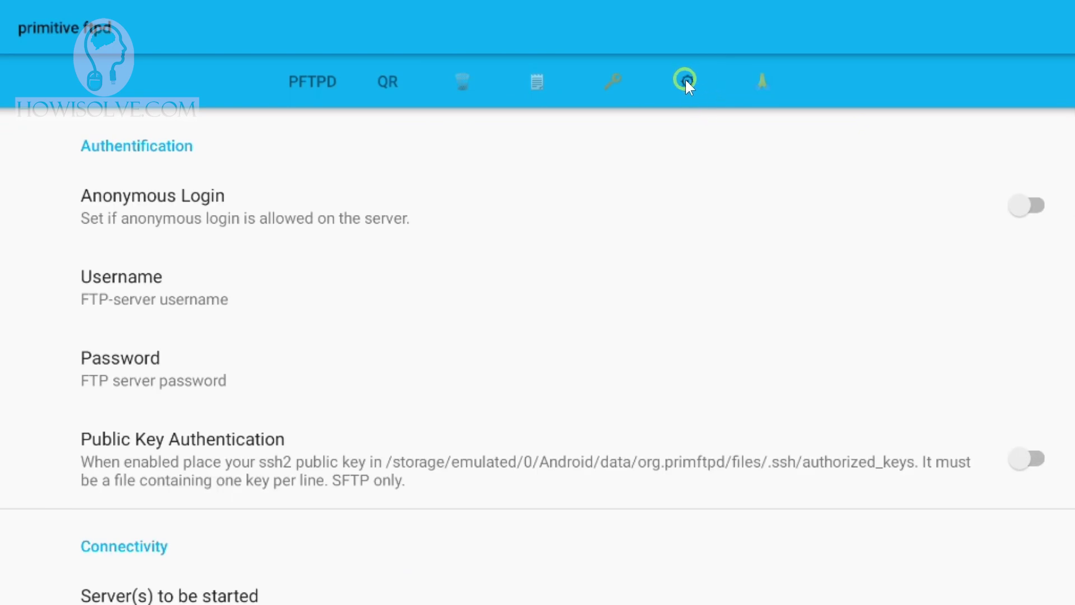
- Leave the FTP username unchanged and set Server(s) to be started to SFTP only
{"action": "scroll", "coordinate": [364, 269], "scroll_direction": "down", "scroll_amount": 2}
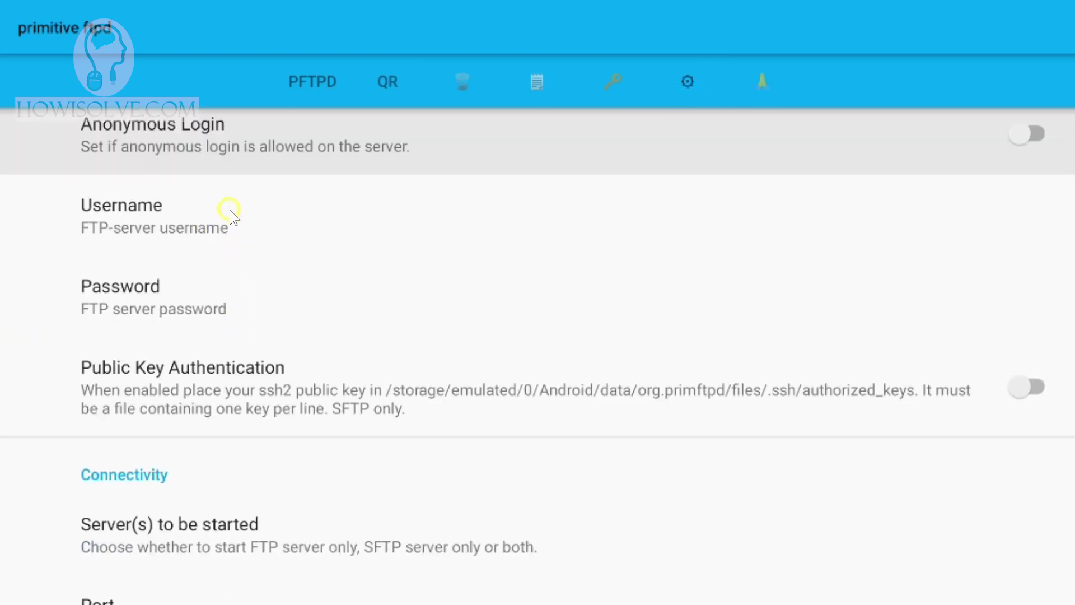
{"action": "scroll", "coordinate": [238, 337], "scroll_direction": "up", "scroll_amount": 2}
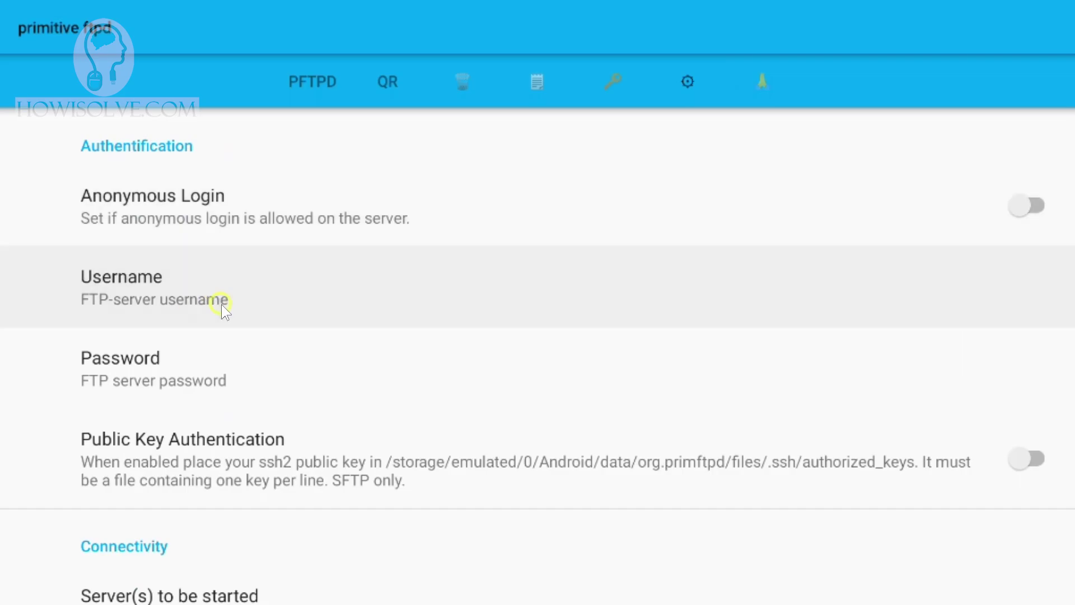
{"action": "left_click", "coordinate": [241, 305]}
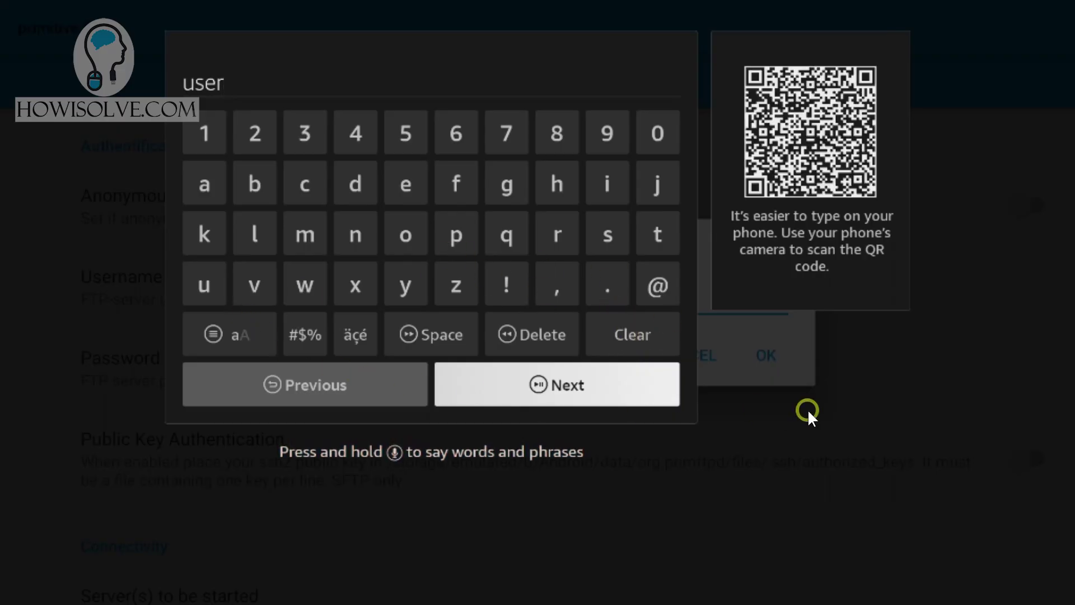
{"action": "left_click", "coordinate": [757, 404]}
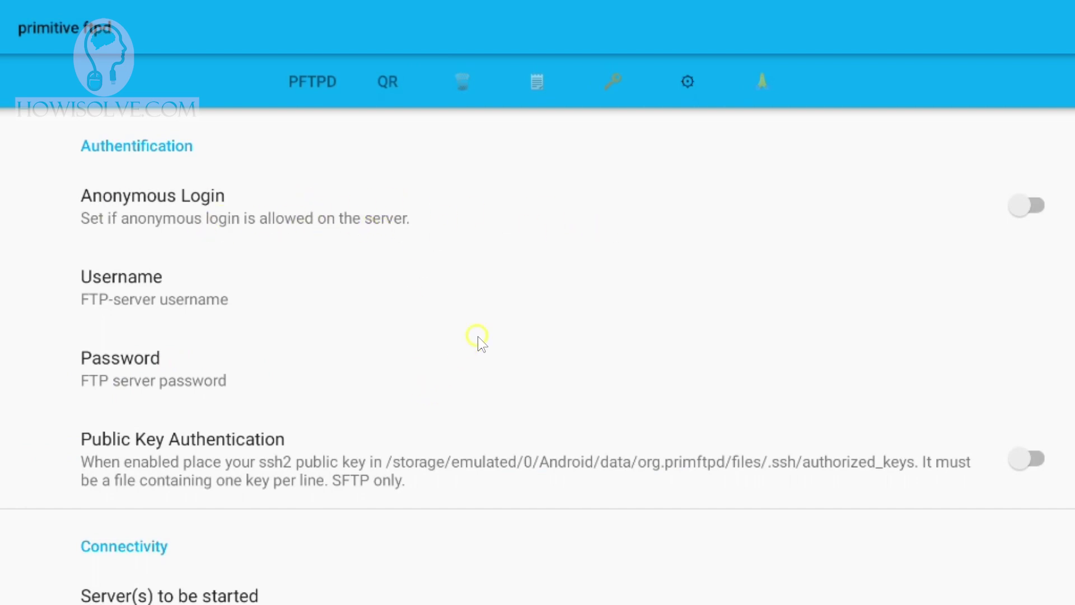
{"action": "scroll", "coordinate": [479, 337], "scroll_direction": "down", "scroll_amount": 1}
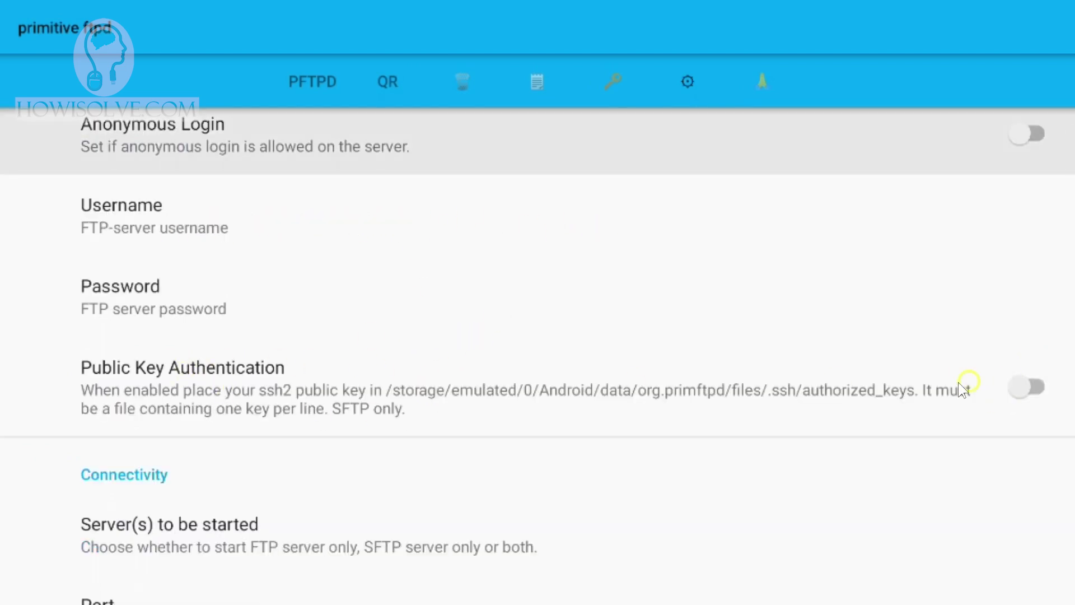
{"action": "scroll", "coordinate": [387, 246], "scroll_direction": "down", "scroll_amount": 4}
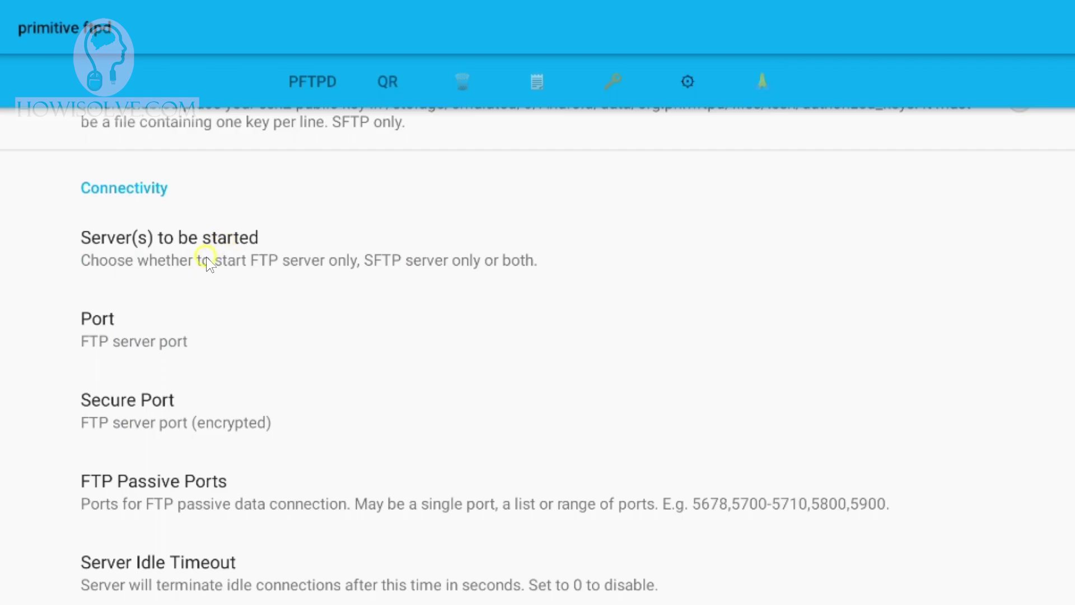
{"action": "left_click", "coordinate": [206, 256]}
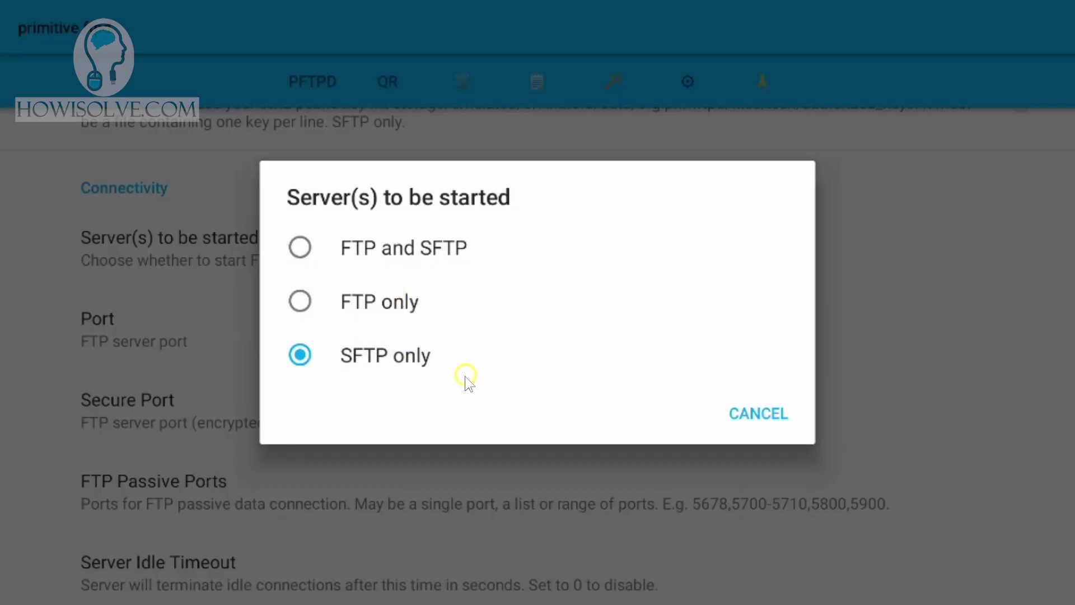
{"action": "left_click", "coordinate": [300, 354]}
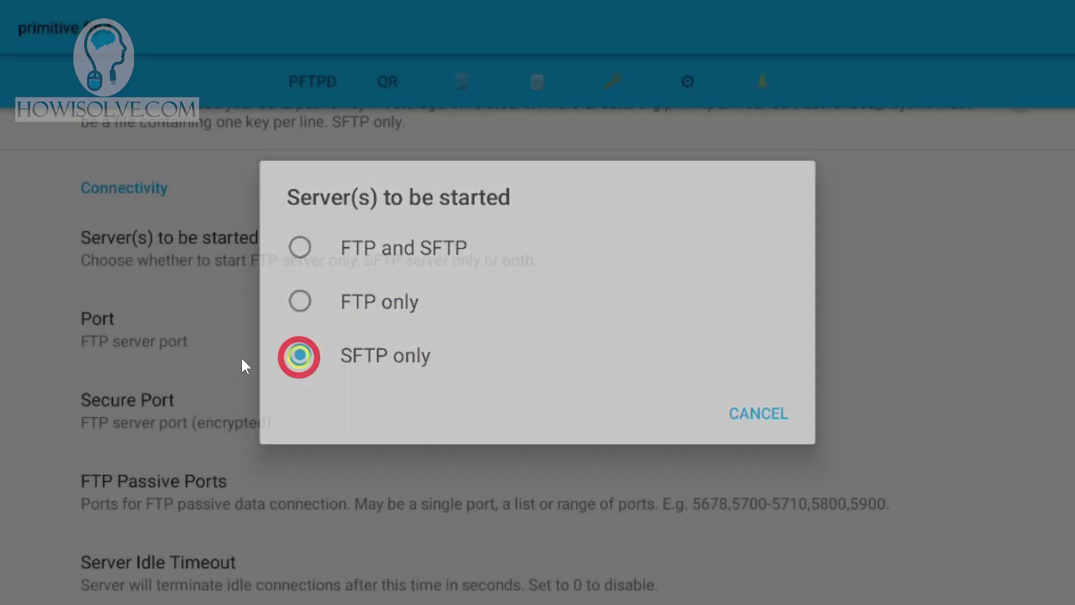
- Shorten the port value from 12345 to 1234
{"action": "left_click", "coordinate": [169, 327]}
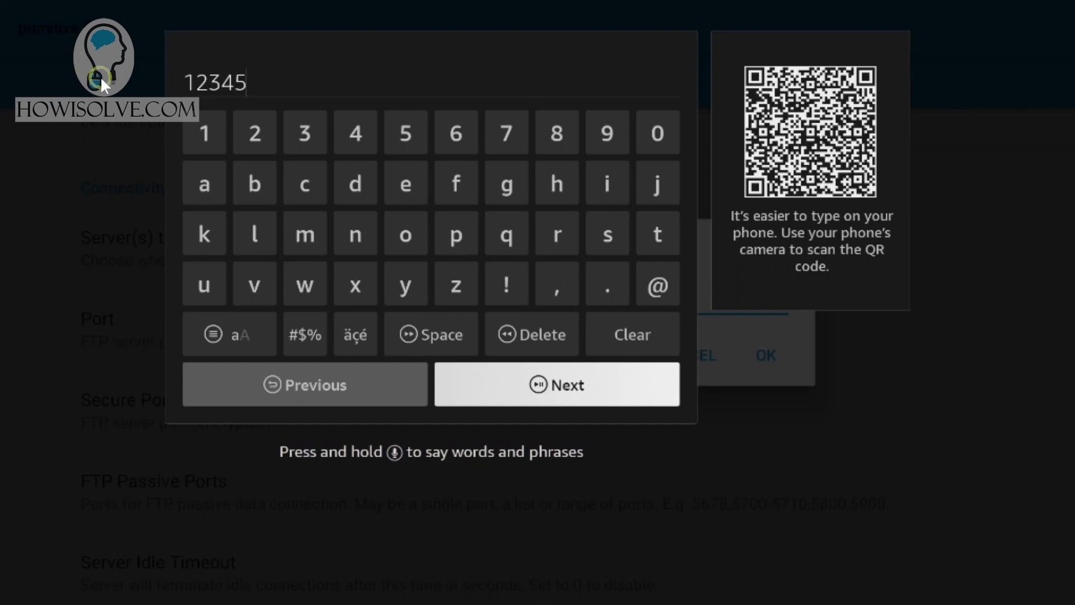
{"action": "key", "text": "BackSpace"}
{"action": "left_click", "coordinate": [400, 403]}
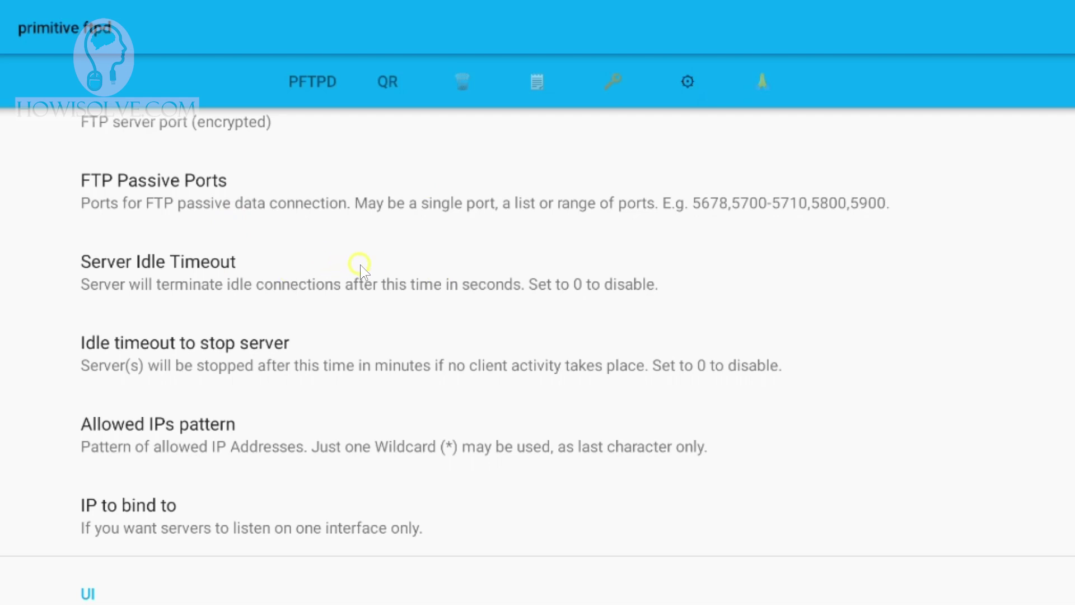
{"action": "scroll", "coordinate": [360, 264], "scroll_direction": "down", "scroll_amount": 8}
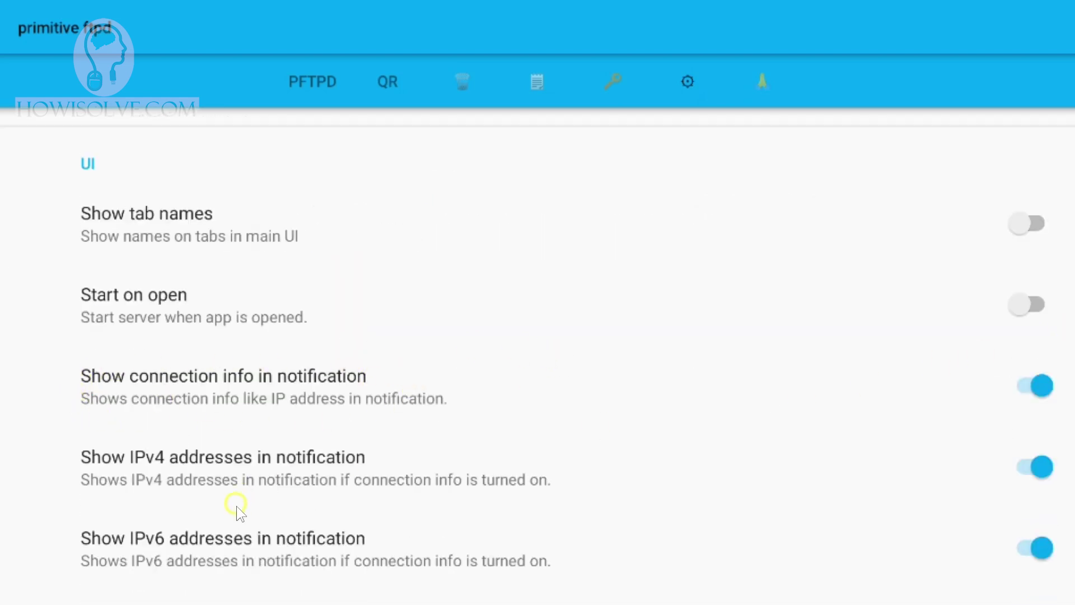
{"action": "scroll", "coordinate": [396, 442], "scroll_direction": "down", "scroll_amount": 1}
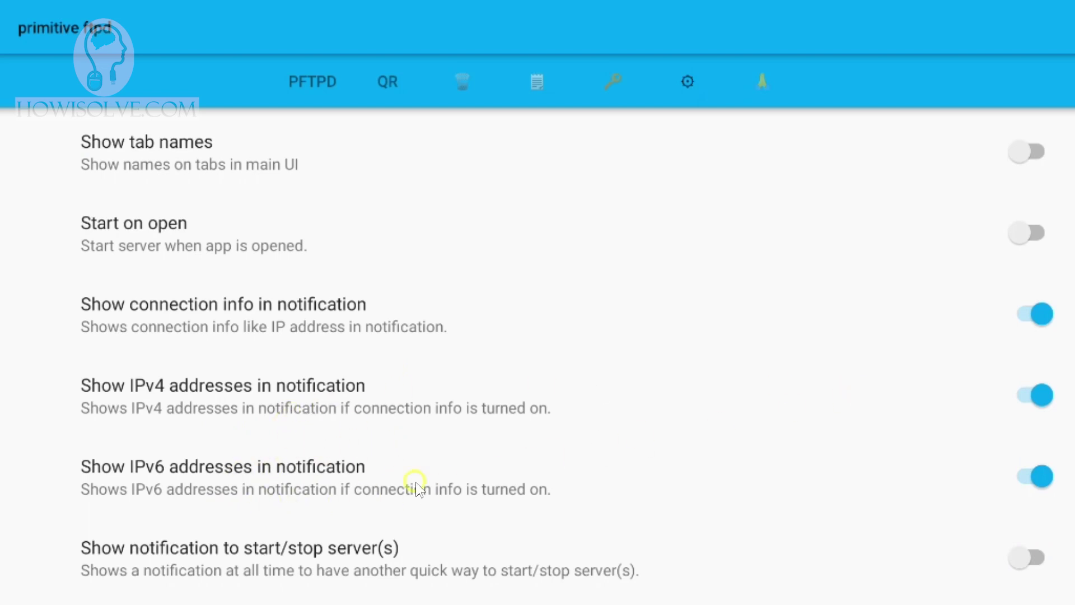
{"action": "scroll", "coordinate": [392, 448], "scroll_direction": "down", "scroll_amount": 4}
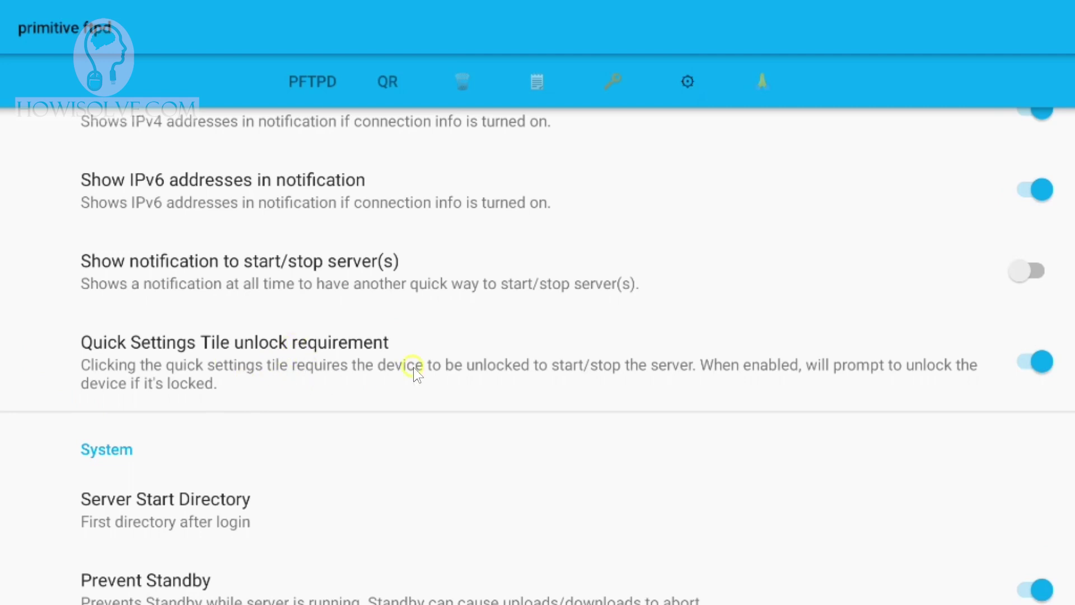
{"action": "scroll", "coordinate": [336, 370], "scroll_direction": "down", "scroll_amount": 2}
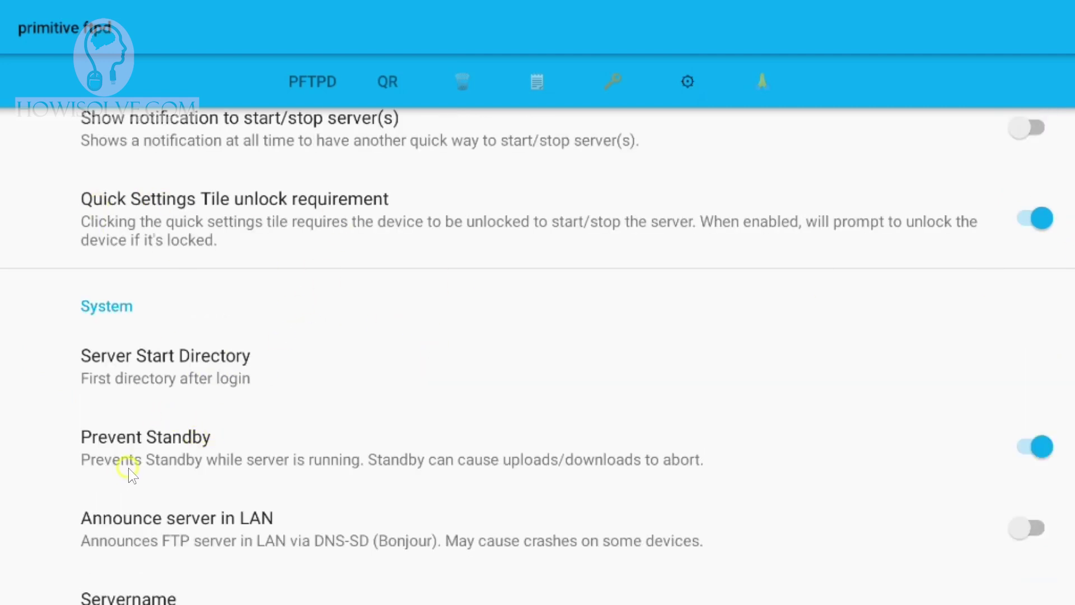
{"action": "scroll", "coordinate": [280, 397], "scroll_direction": "down", "scroll_amount": 1}
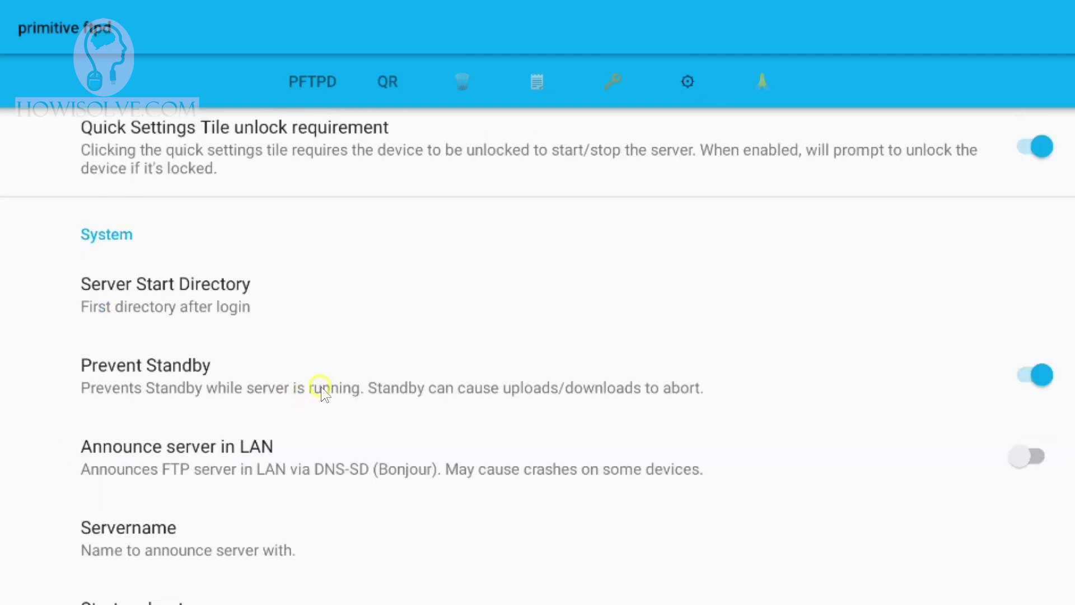
{"action": "scroll", "coordinate": [114, 444], "scroll_direction": "down", "scroll_amount": 2}
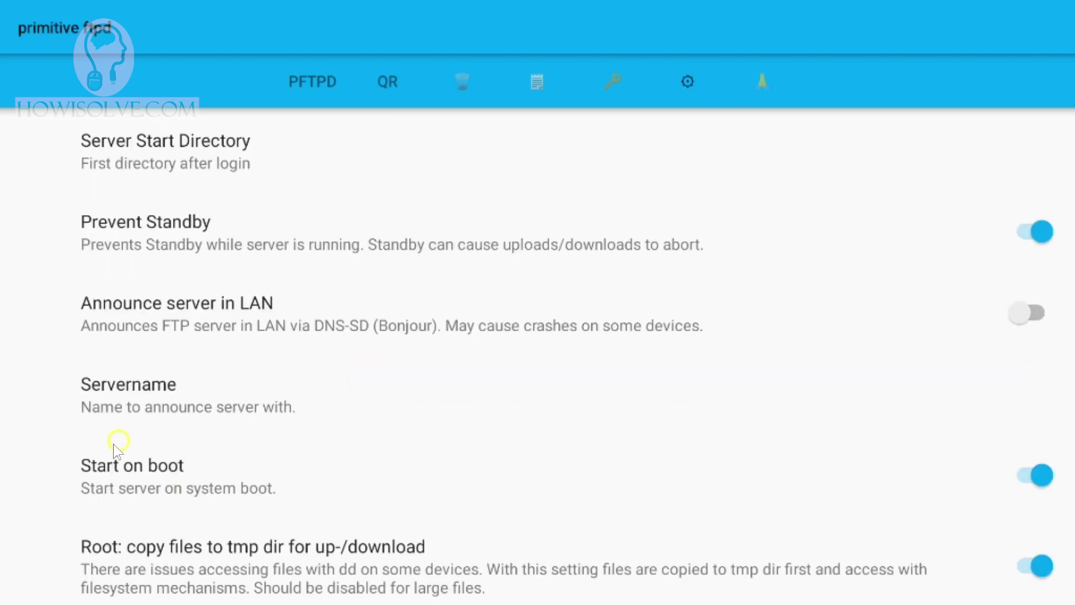
{"action": "scroll", "coordinate": [579, 431], "scroll_direction": "down", "scroll_amount": 1}
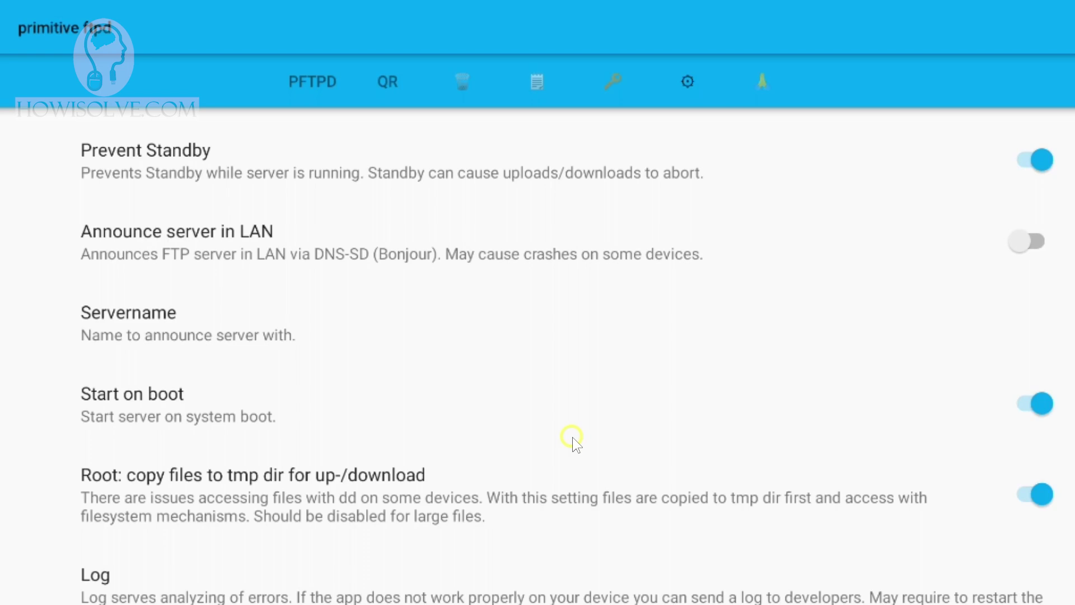
{"action": "left_click", "coordinate": [23, 84]}
{"action": "scroll", "coordinate": [225, 324], "scroll_direction": "up", "scroll_amount": 3}
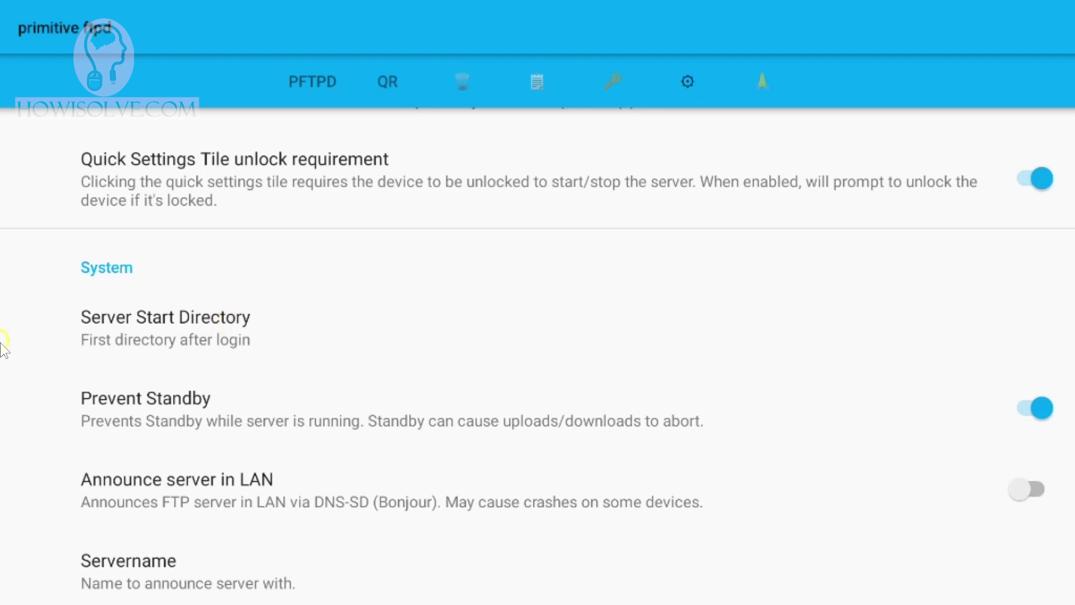
- Return to the PFTPD status tab and scroll down to the Storage Type options
{"action": "left_click", "coordinate": [312, 82]}
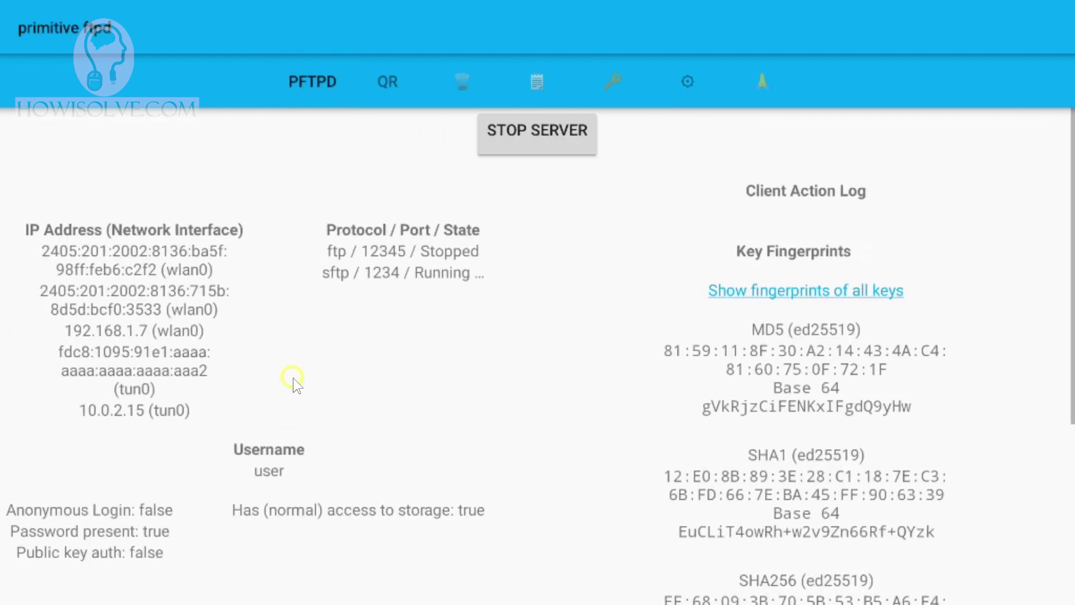
{"action": "scroll", "coordinate": [190, 229], "scroll_direction": "down", "scroll_amount": 5}
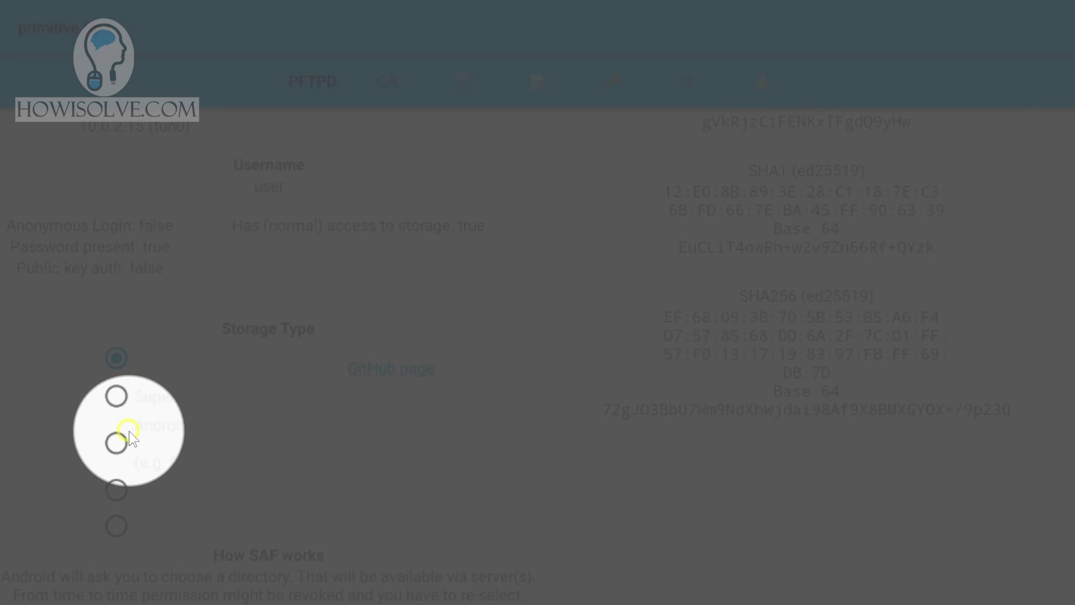
- Keep Plain old filesystem as the storage type and scroll back to the top of the status page
{"action": "left_click", "coordinate": [114, 363]}
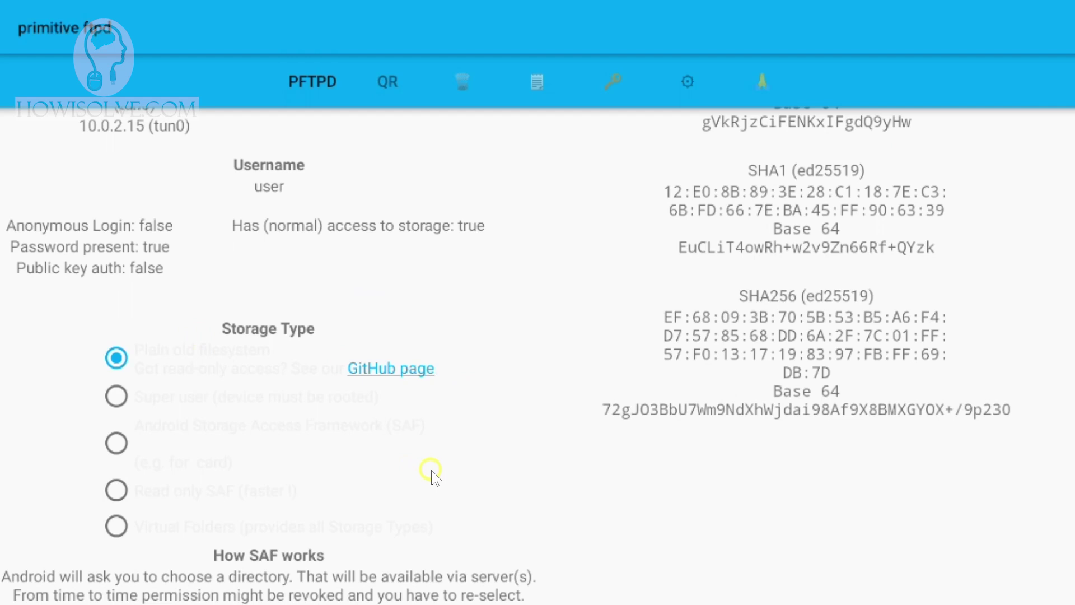
{"action": "scroll", "coordinate": [432, 470], "scroll_direction": "up", "scroll_amount": 5}
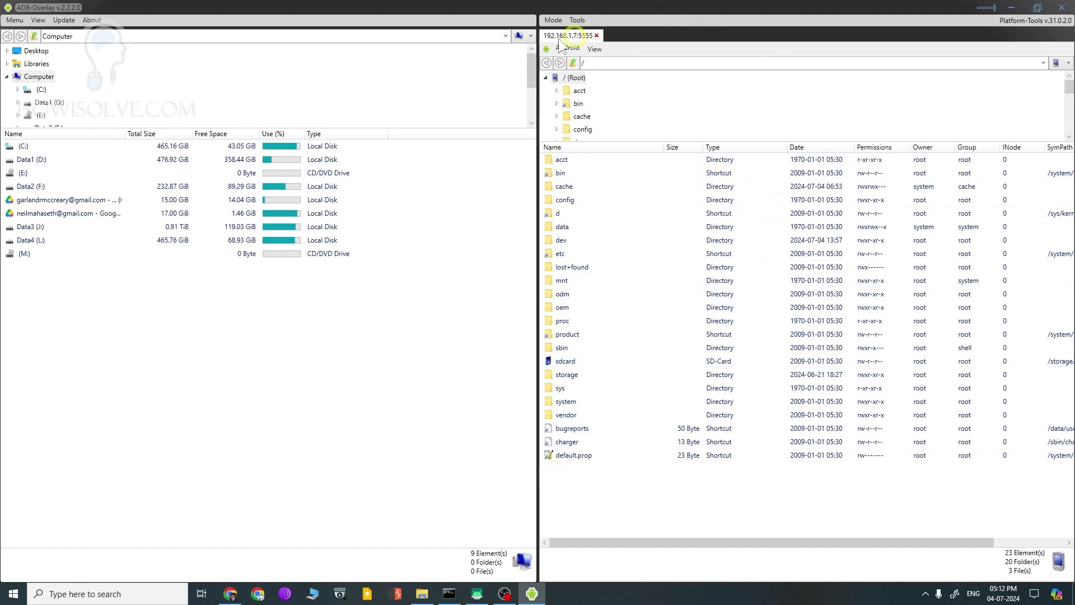
- Open firestickconnect.bat in Notepad++ and select its adb connect 192.168.1.7:5555 line
{"action": "mouse_move", "coordinate": [551, 43]}
{"action": "left_click", "coordinate": [136, 598]}
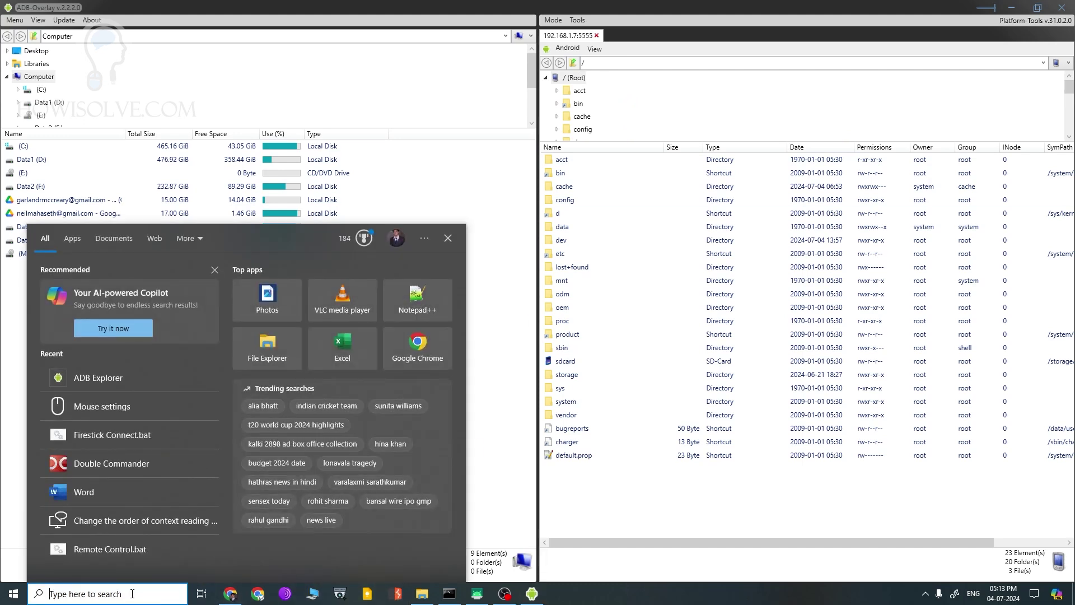
{"action": "left_click", "coordinate": [51, 62]}
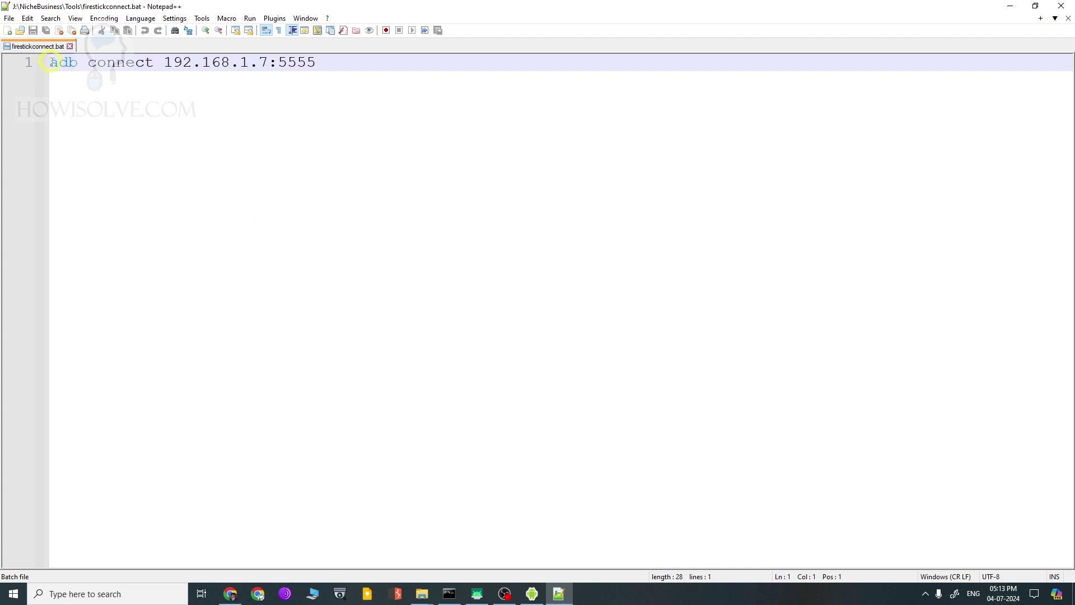
{"action": "left_click", "coordinate": [118, 63]}
{"action": "left_click_drag", "start_coordinate": [317, 64], "coordinate": [281, 65]}
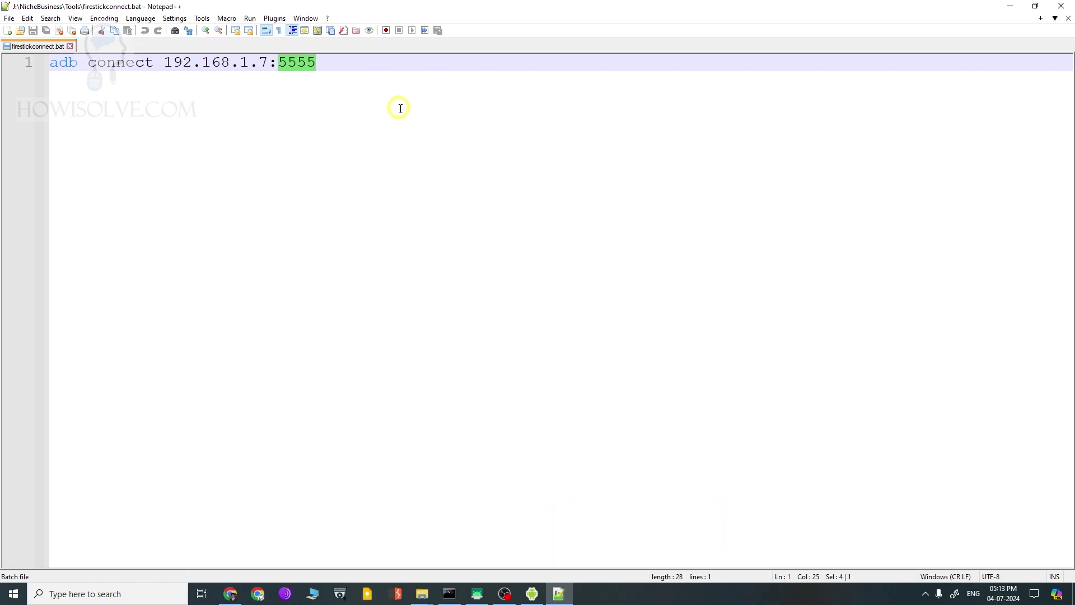
{"action": "left_click", "coordinate": [334, 62]}
{"action": "left_click", "coordinate": [50, 63], "text": "shift"}
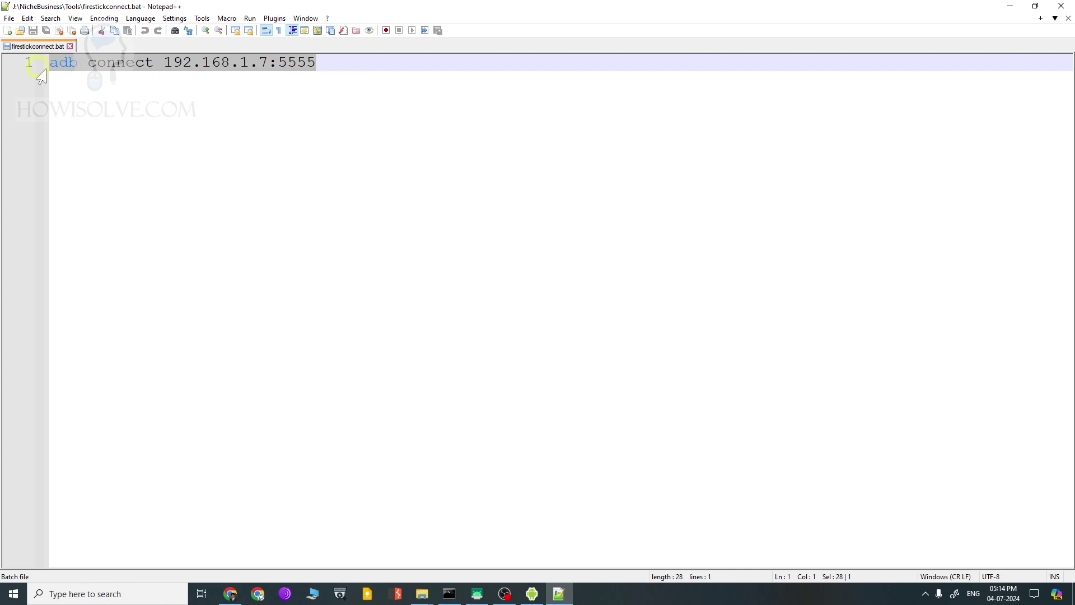
{"action": "left_click", "coordinate": [142, 595]}
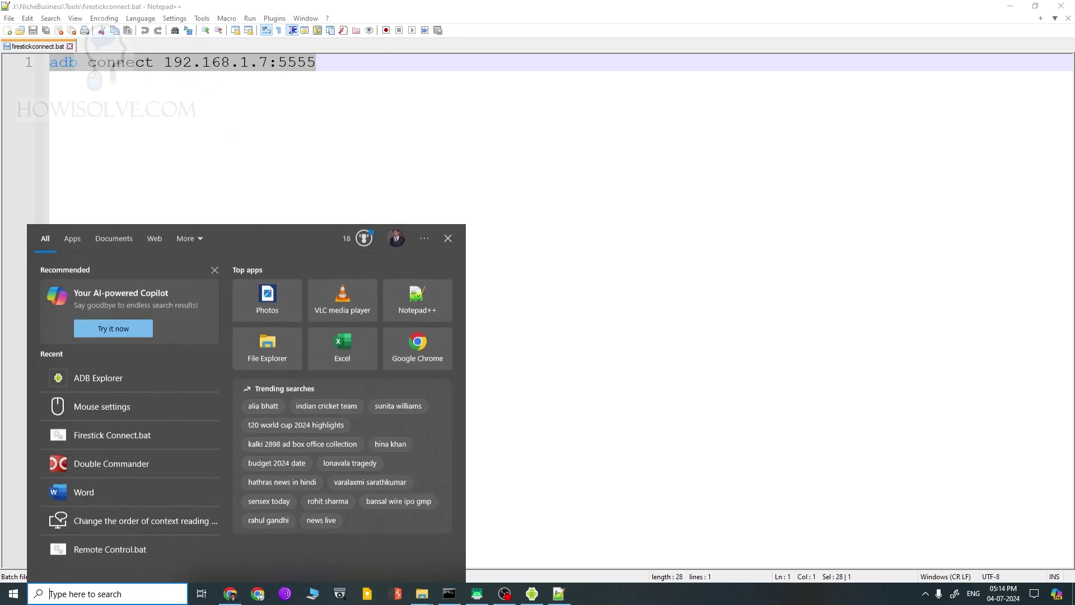
- Run adb connect 192.168.1.7:5555 in Command Prompt, which reports 'already connected', then return to ADB Explorer
{"action": "type", "text": "cmd"}
{"action": "key", "text": "Return"}
{"action": "left_click_drag", "start_coordinate": [339, 39], "coordinate": [326, 112]}
{"action": "left_click", "coordinate": [274, 90]}
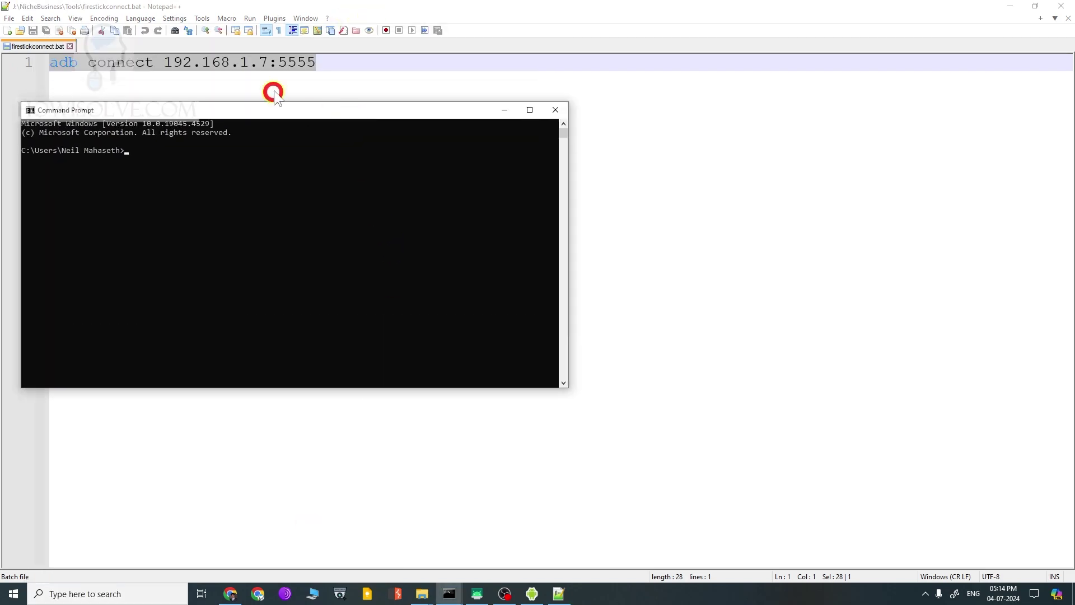
{"action": "right_click", "coordinate": [278, 67]}
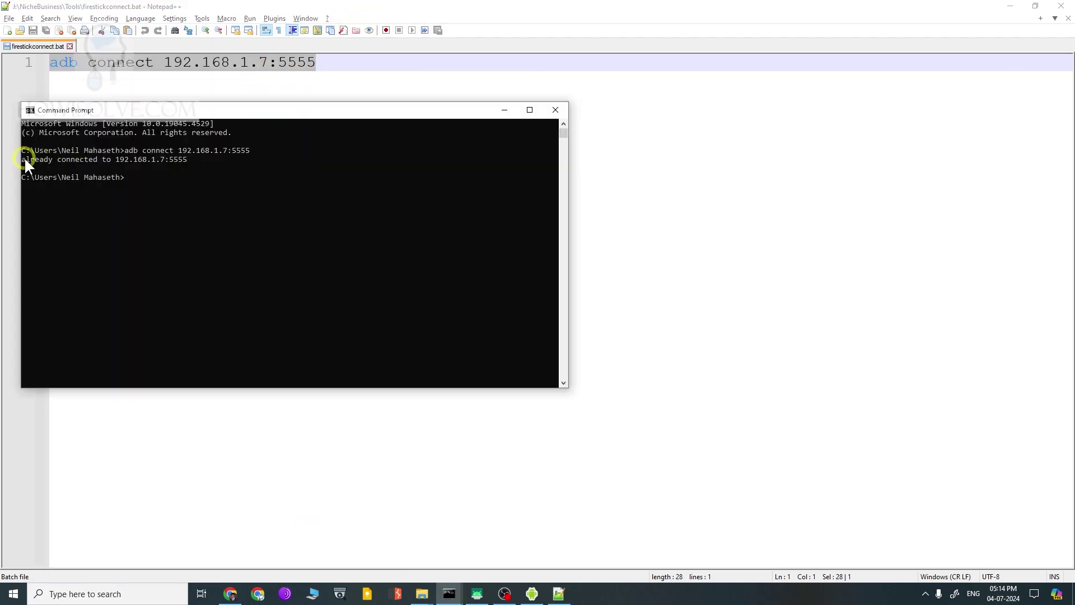
{"action": "left_click_drag", "start_coordinate": [24, 159], "coordinate": [152, 158]}
{"action": "left_click", "coordinate": [257, 159]}
{"action": "key", "text": "alt+Tab"}
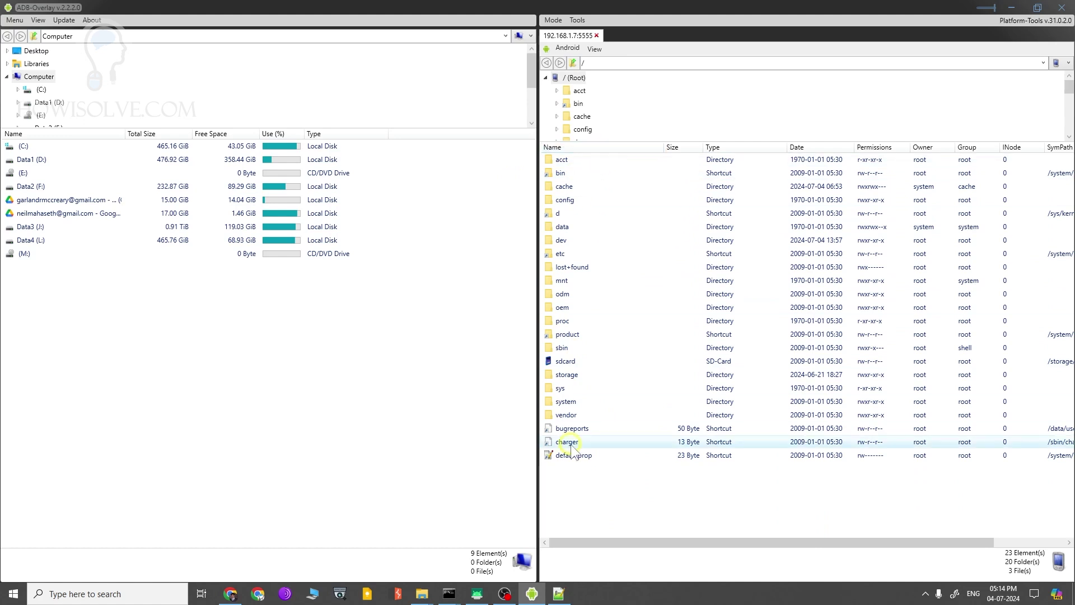
- Browse the Fire TV's sdcard and storage/0CA7-11A1 folders, ending in /storage
{"action": "double_click", "coordinate": [579, 359]}
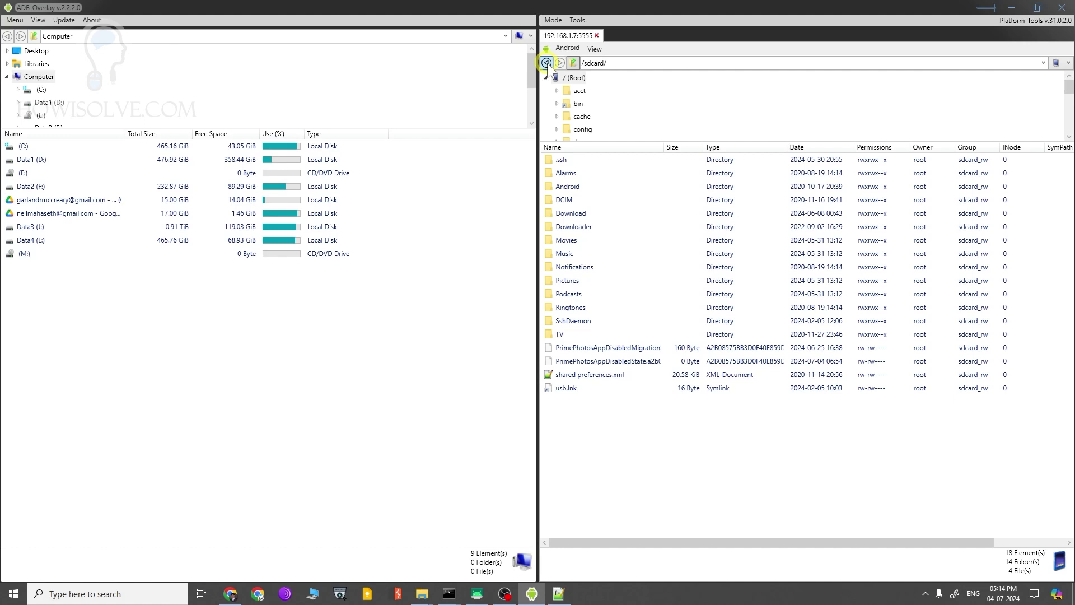
{"action": "left_click", "coordinate": [547, 64]}
{"action": "left_click", "coordinate": [567, 377]}
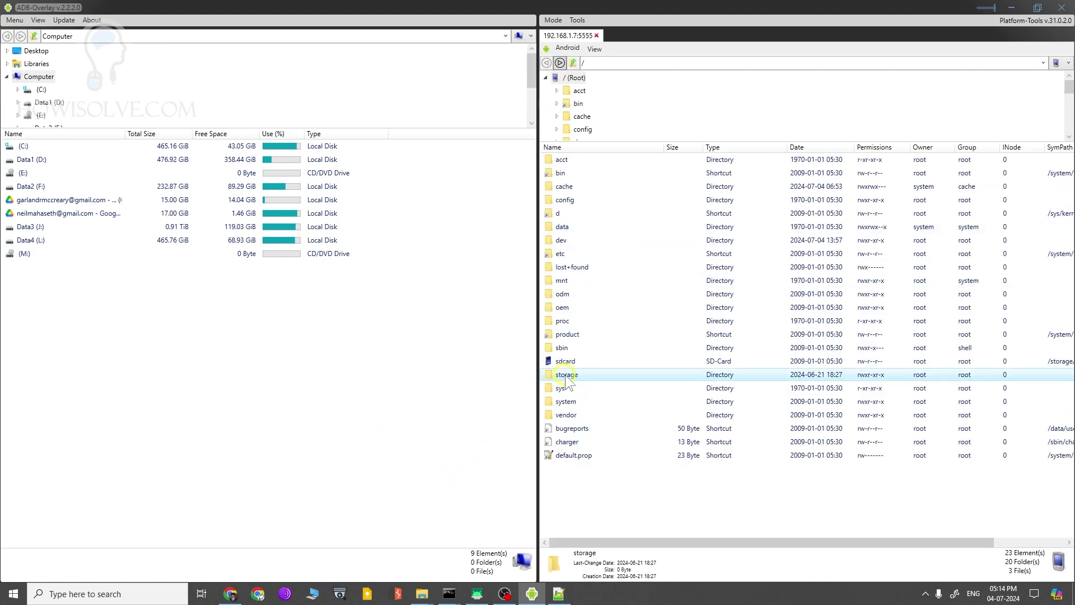
{"action": "double_click", "coordinate": [567, 376]}
{"action": "double_click", "coordinate": [574, 161]}
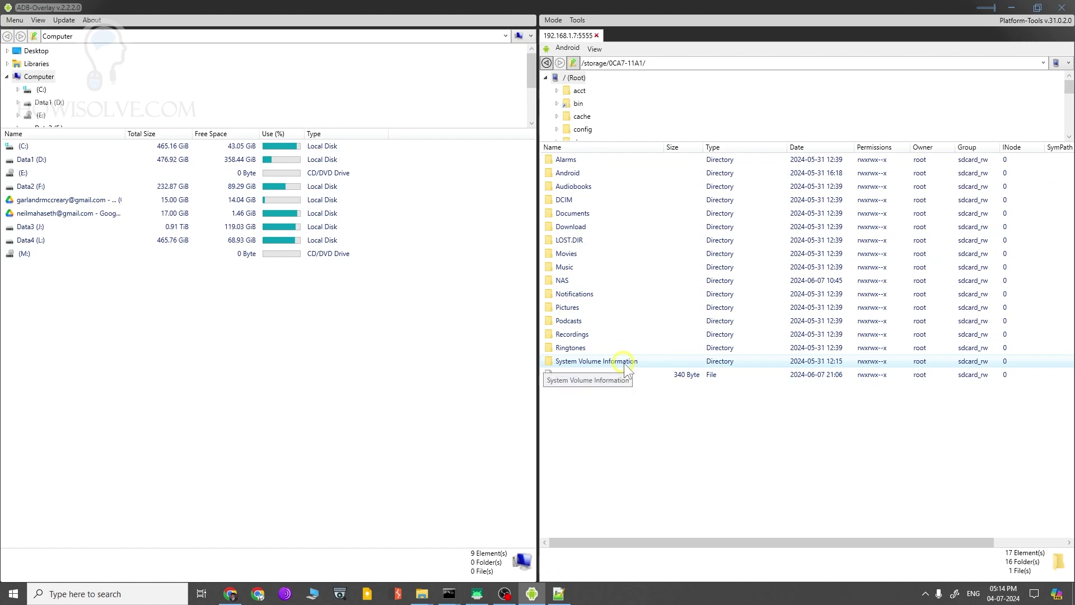
{"action": "left_click", "coordinate": [575, 63]}
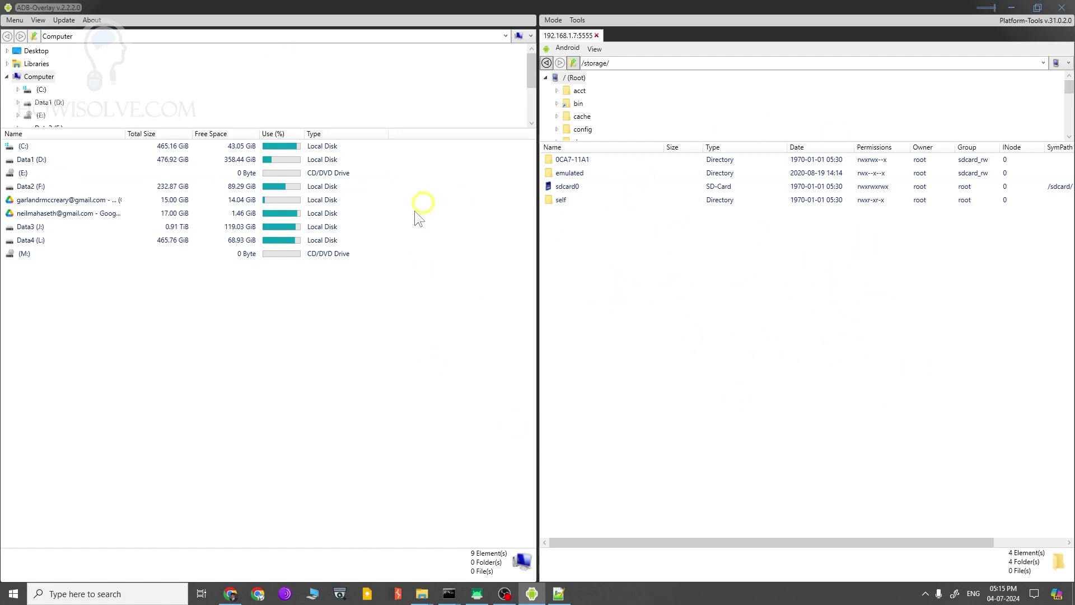
{"action": "right_click", "coordinate": [692, 272]}
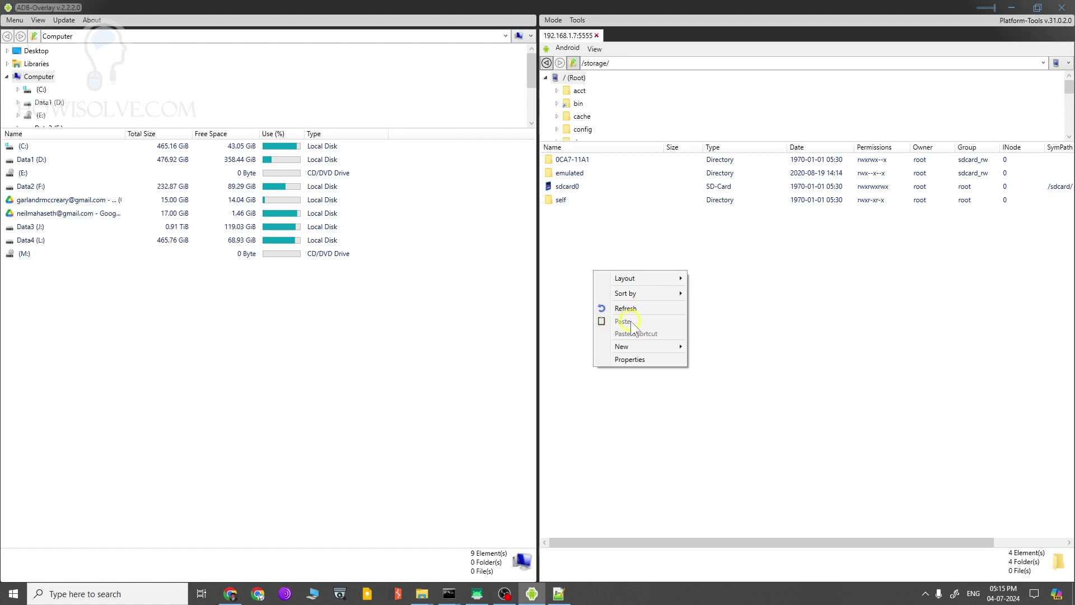
{"action": "left_click", "coordinate": [625, 259]}
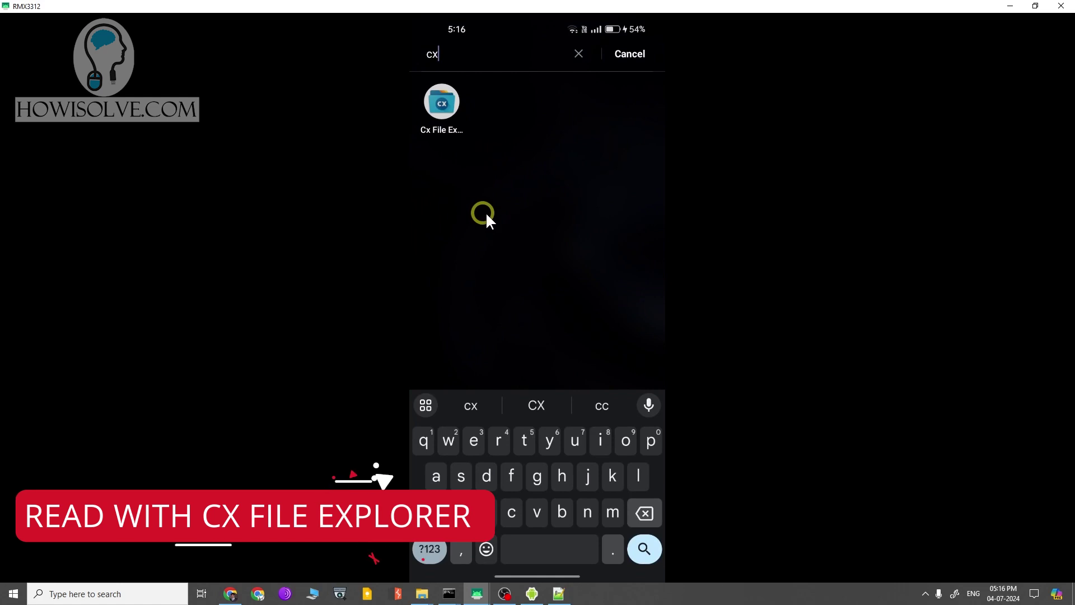
- Launch Cx File Explorer from search and briefly bring up the new-location chooser
{"action": "left_click", "coordinate": [444, 112]}
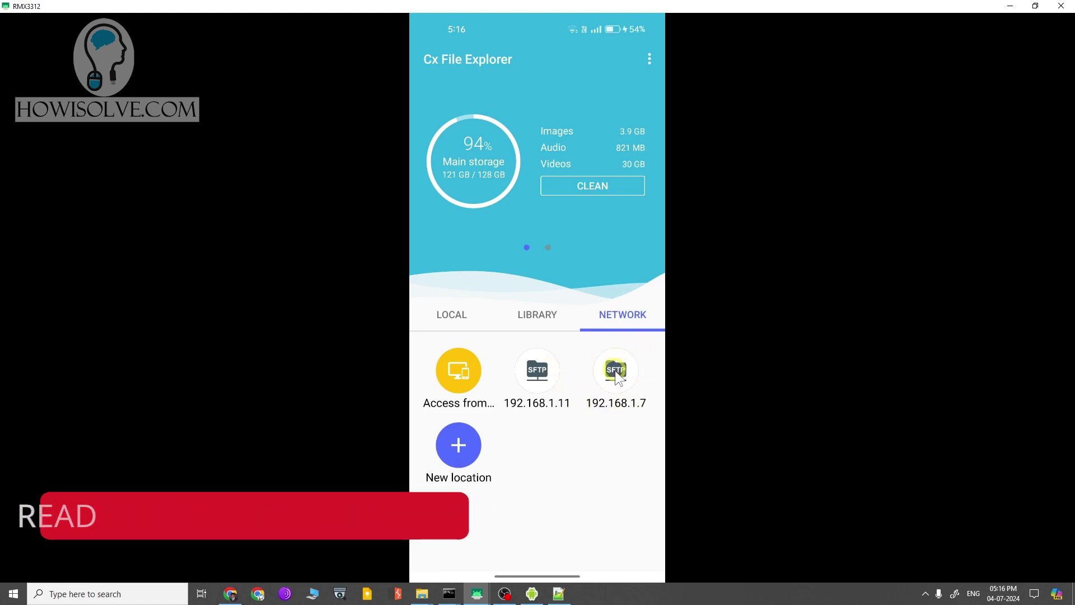
{"action": "left_click", "coordinate": [459, 445]}
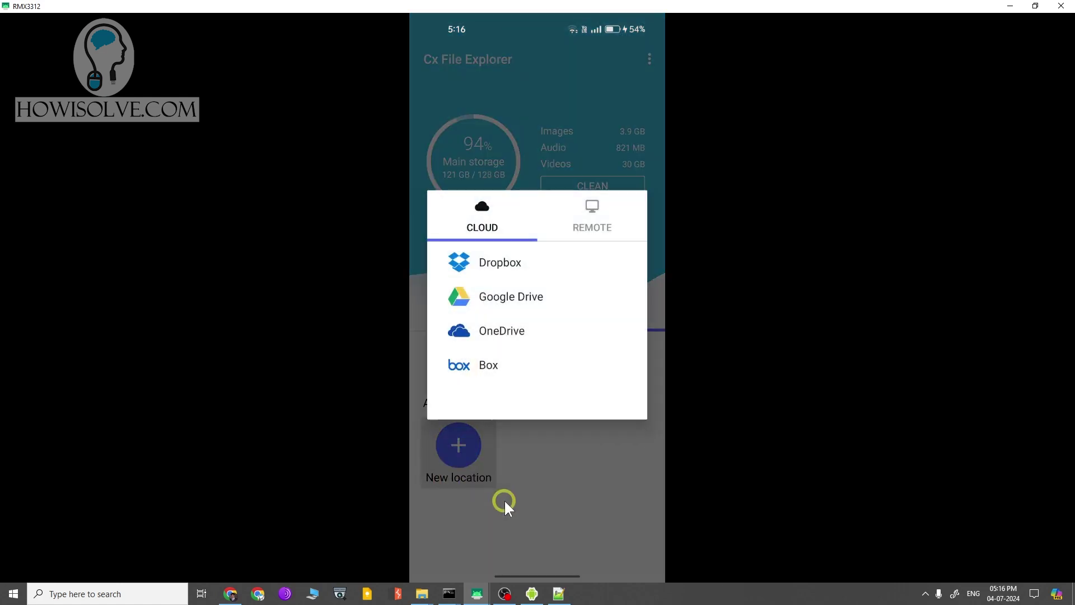
{"action": "left_click", "coordinate": [541, 484]}
- Look at the Local and Library tabs, then return to Network and list the REMOTE location types
{"action": "left_click", "coordinate": [466, 317]}
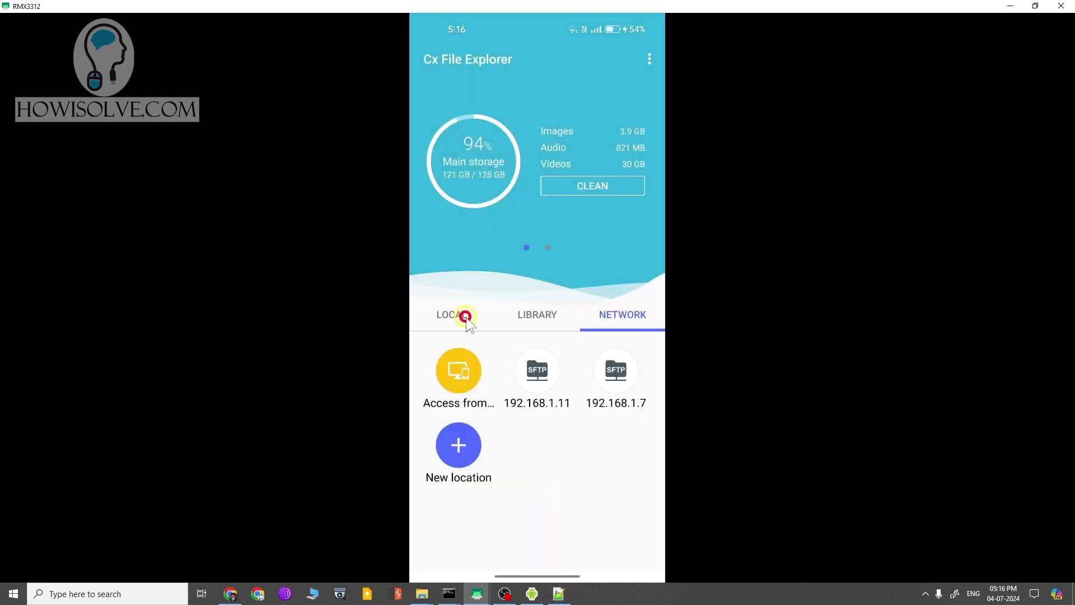
{"action": "left_click", "coordinate": [537, 313]}
{"action": "left_click", "coordinate": [624, 313]}
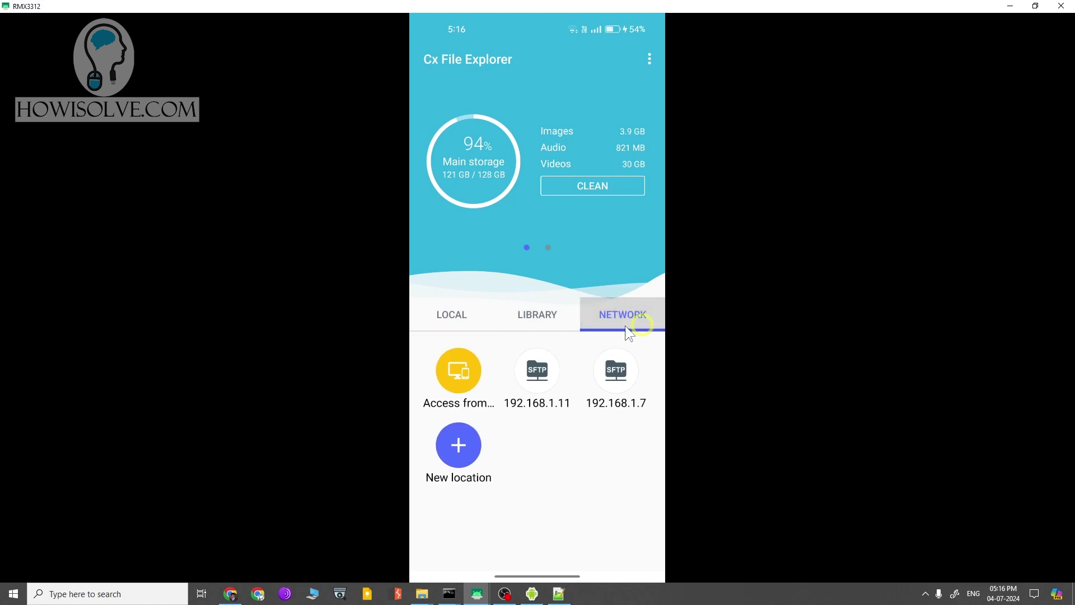
{"action": "left_click", "coordinate": [463, 449]}
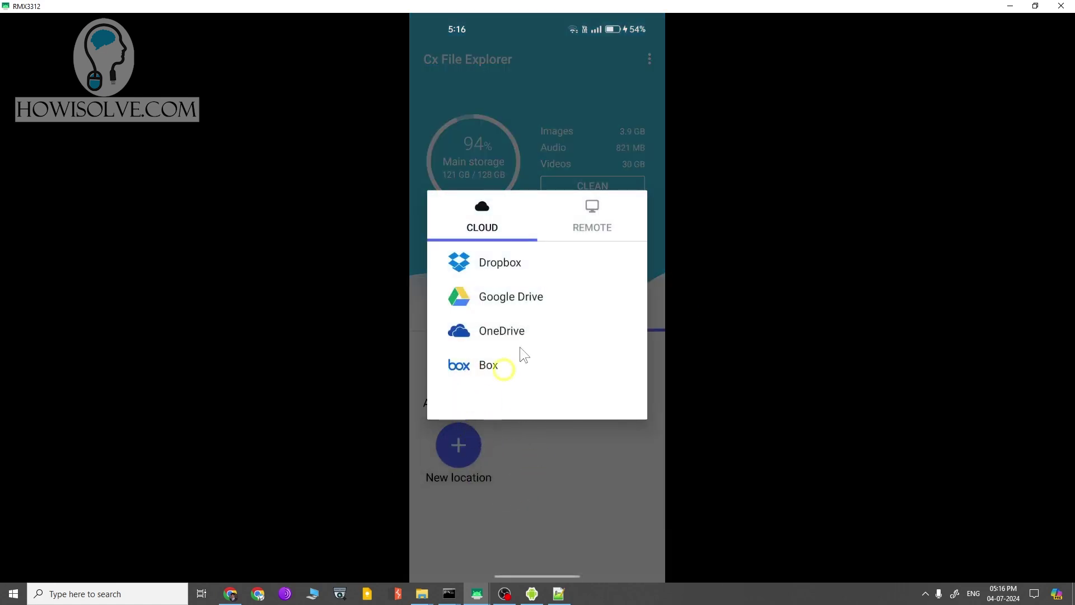
{"action": "left_click", "coordinate": [586, 221]}
- Choose SFTP and enter host 192.168.1.7, checking the server address on the Fire TV
{"action": "left_click", "coordinate": [496, 362]}
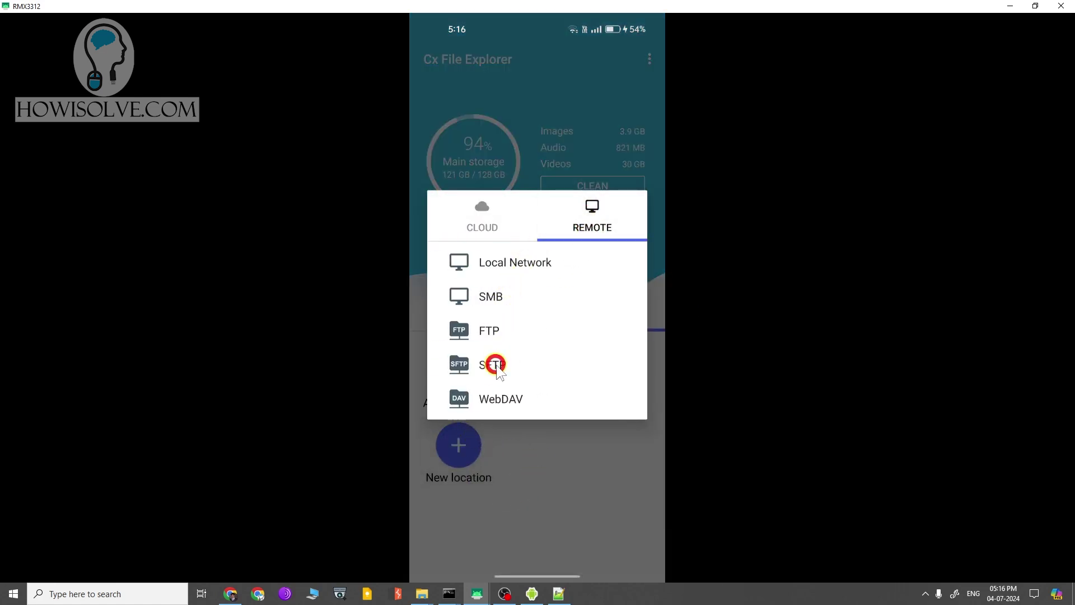
{"action": "left_click", "coordinate": [554, 254]}
{"action": "type", "text": "19"}
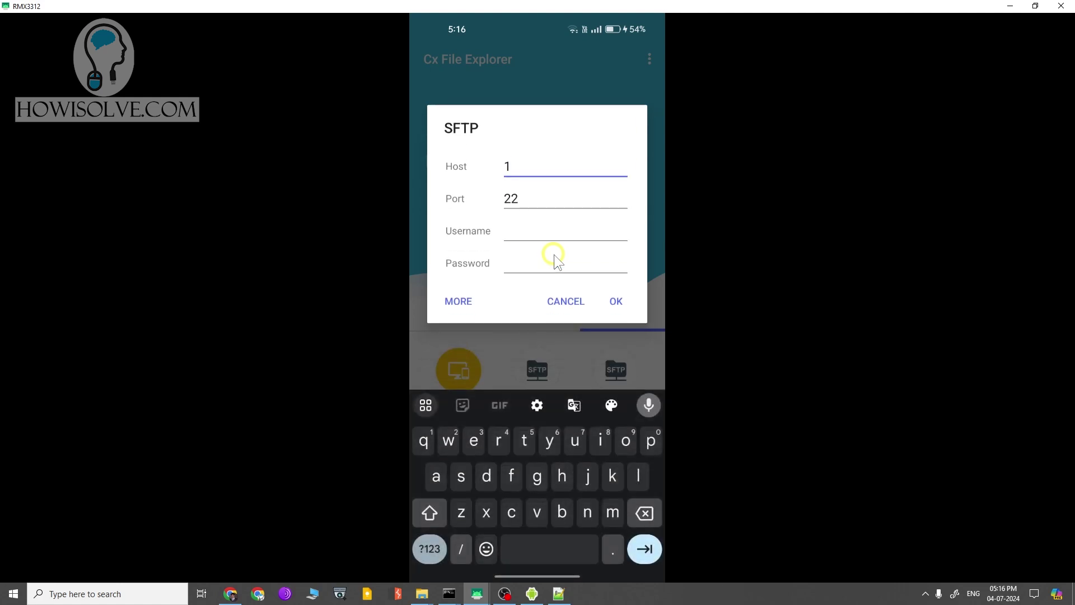
{"action": "type", "text": "2.168"}
{"action": "key", "text": "alt+Tab"}
{"action": "key", "text": "alt+Tab"}
{"action": "key", "text": "alt+Tab"}
{"action": "left_click", "coordinate": [510, 217]}
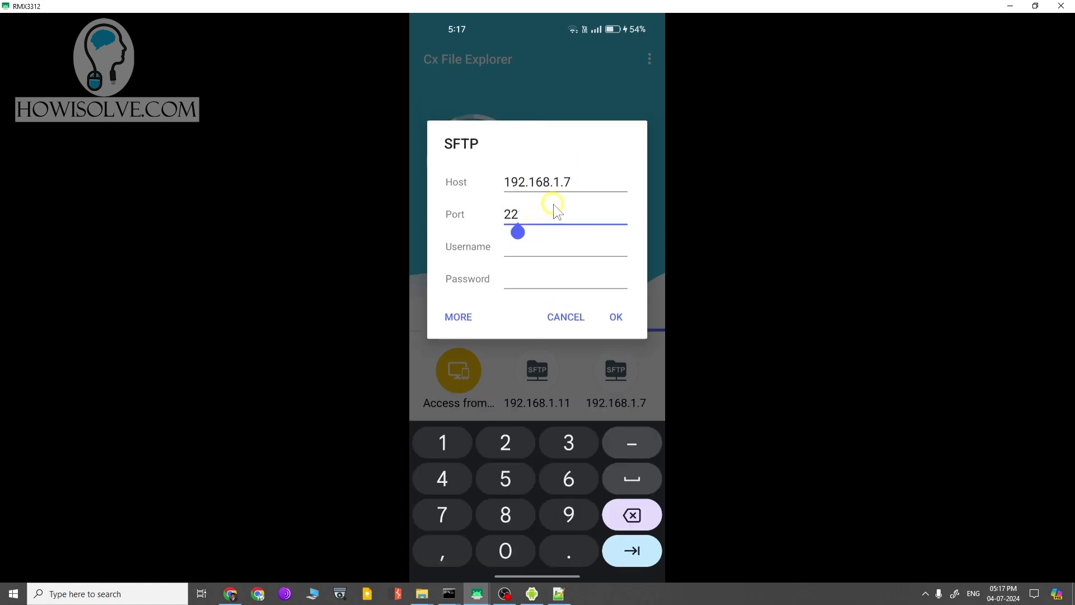
- Enter port 1234, confirmed from the primitive ftpd server status
{"action": "key", "text": "super+Tab"}
{"action": "left_click", "coordinate": [368, 263]}
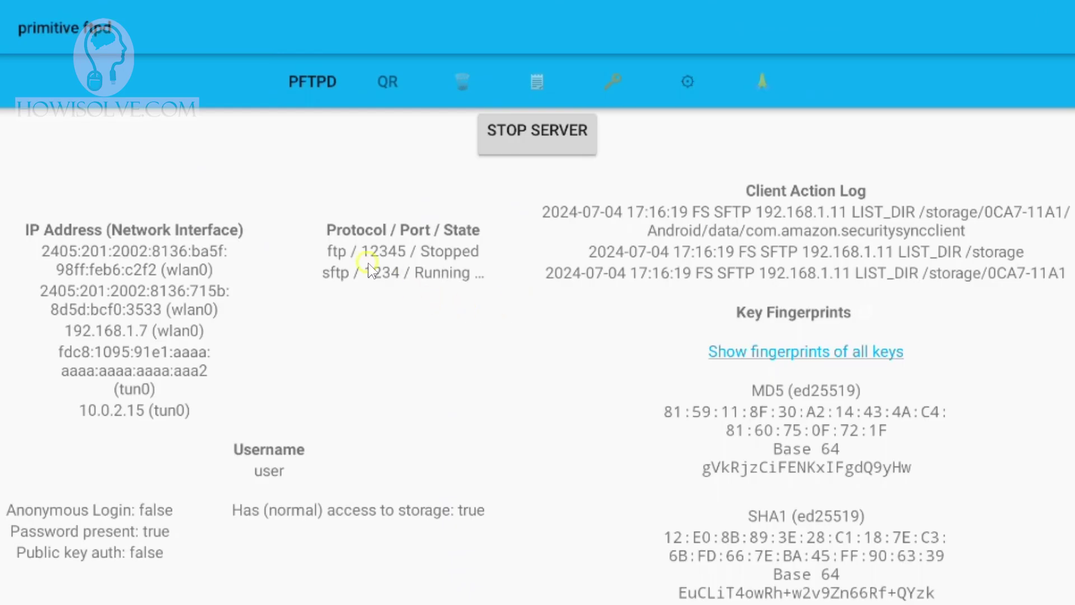
{"action": "key", "text": "alt+Tab"}
{"action": "type", "text": "1234"}
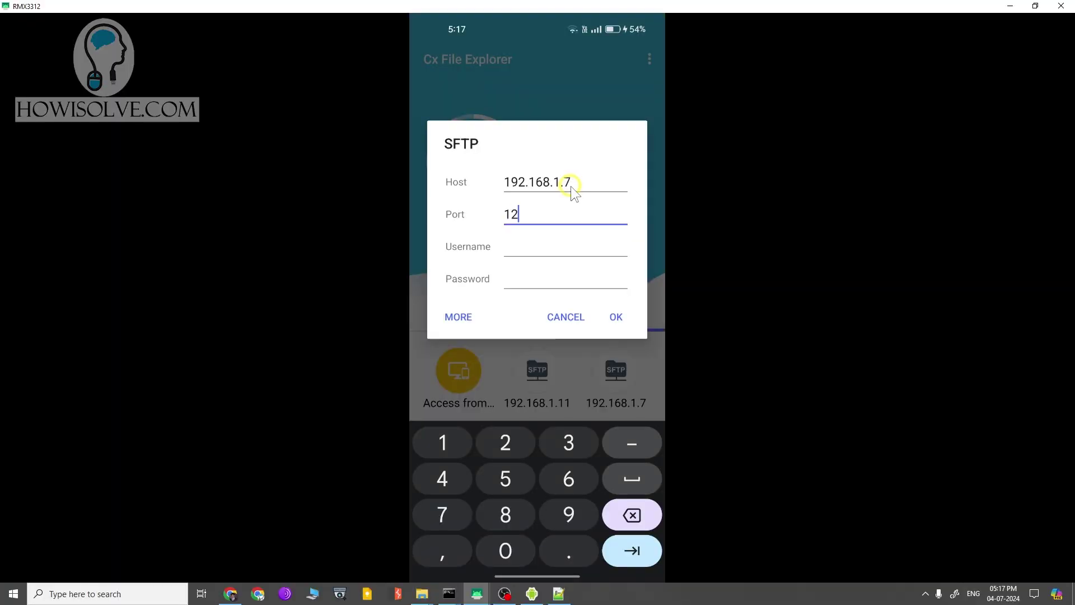
- Fill in the server's username and password from primitive ftpd settings and save the location
{"action": "left_click", "coordinate": [544, 256]}
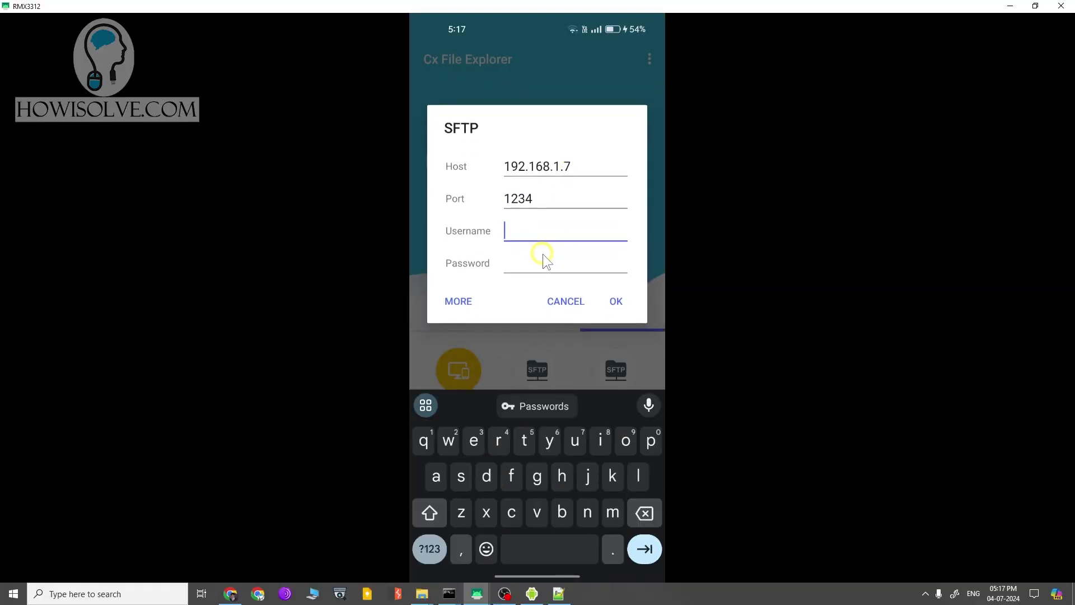
{"action": "key", "text": "super+Tab"}
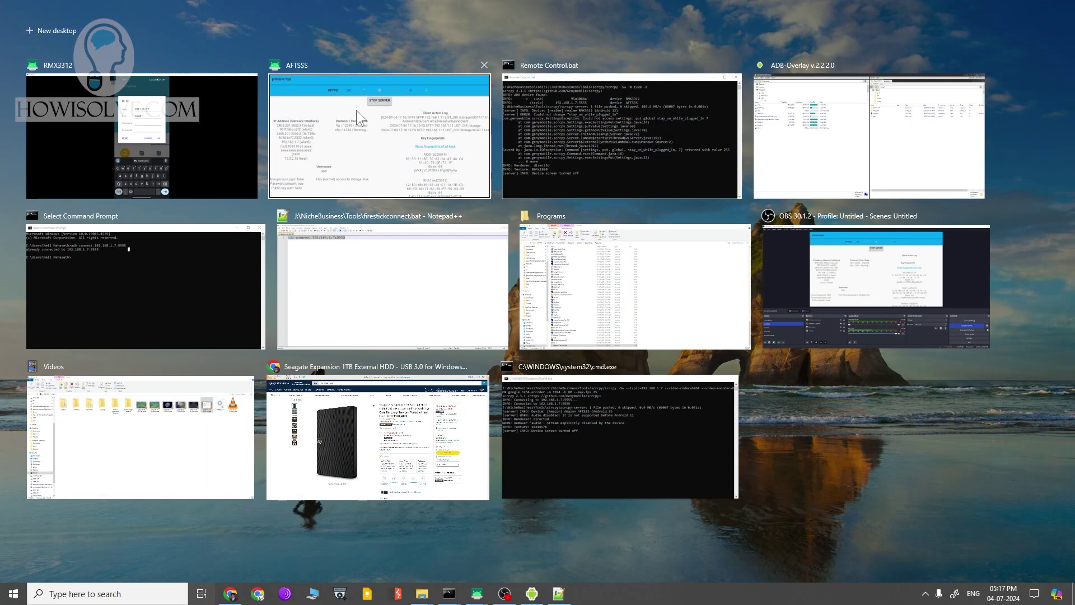
{"action": "left_click", "coordinate": [357, 111]}
{"action": "left_click", "coordinate": [700, 86]}
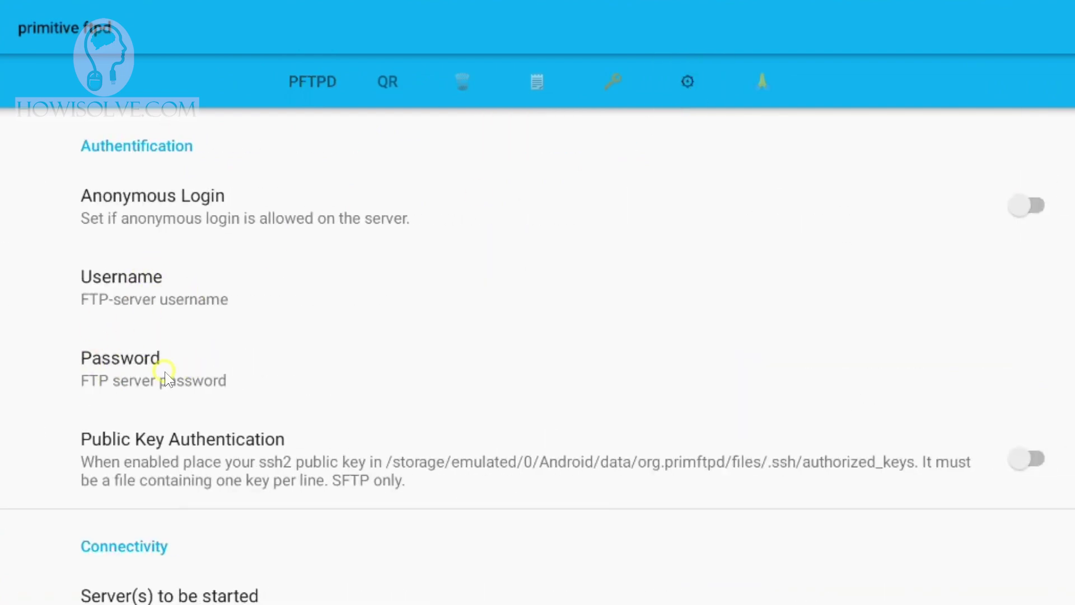
{"action": "key", "text": "super+Tab"}
{"action": "key", "text": "Escape"}
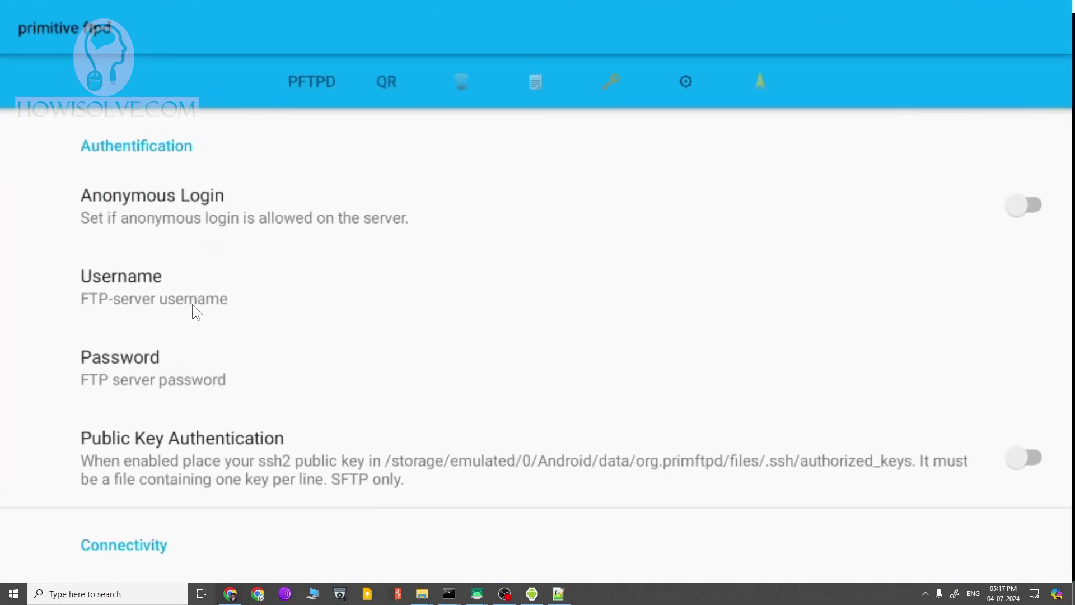
{"action": "key", "text": "super+Tab"}
{"action": "left_click", "coordinate": [364, 134]}
{"action": "left_click", "coordinate": [622, 302]}
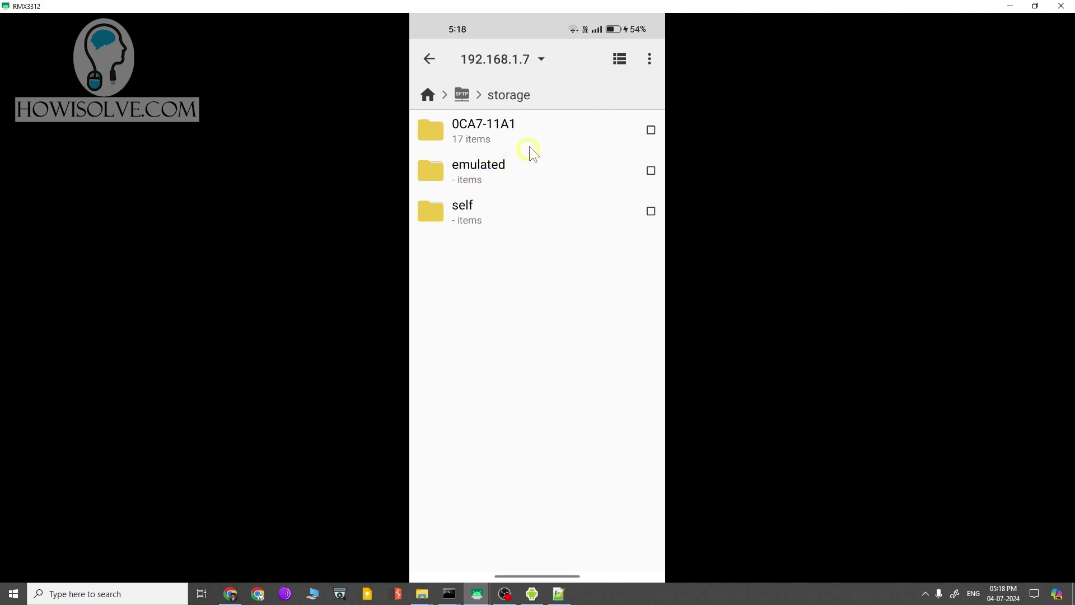
- Browse the 0CA7-11A1 folder, peek into Movies and back out, then launch Easy Fire Tools
{"action": "left_click", "coordinate": [532, 130]}
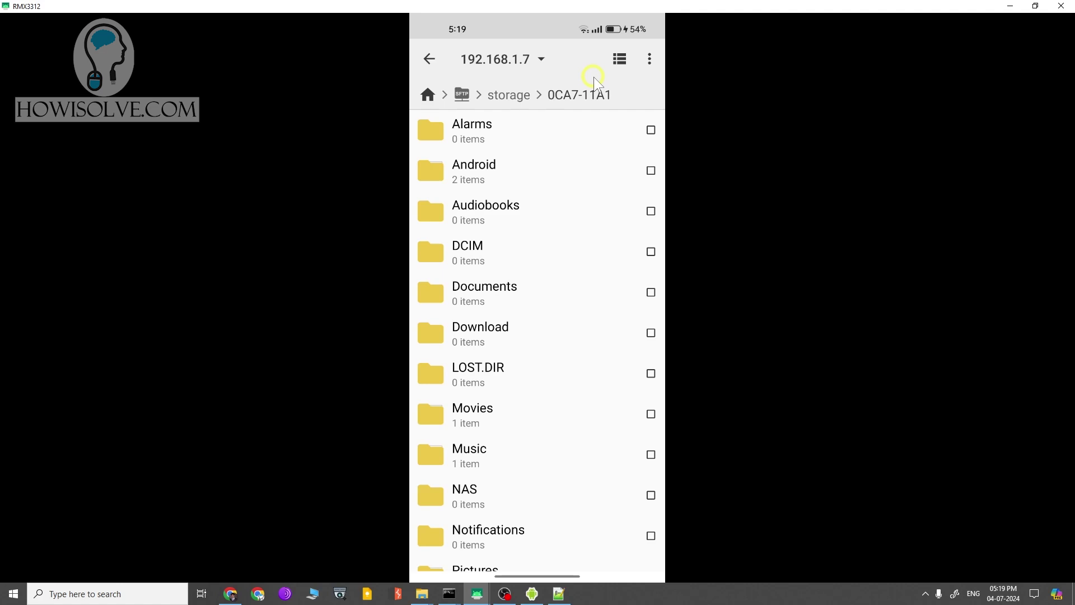
{"action": "scroll", "coordinate": [541, 304], "scroll_direction": "down", "scroll_amount": 4}
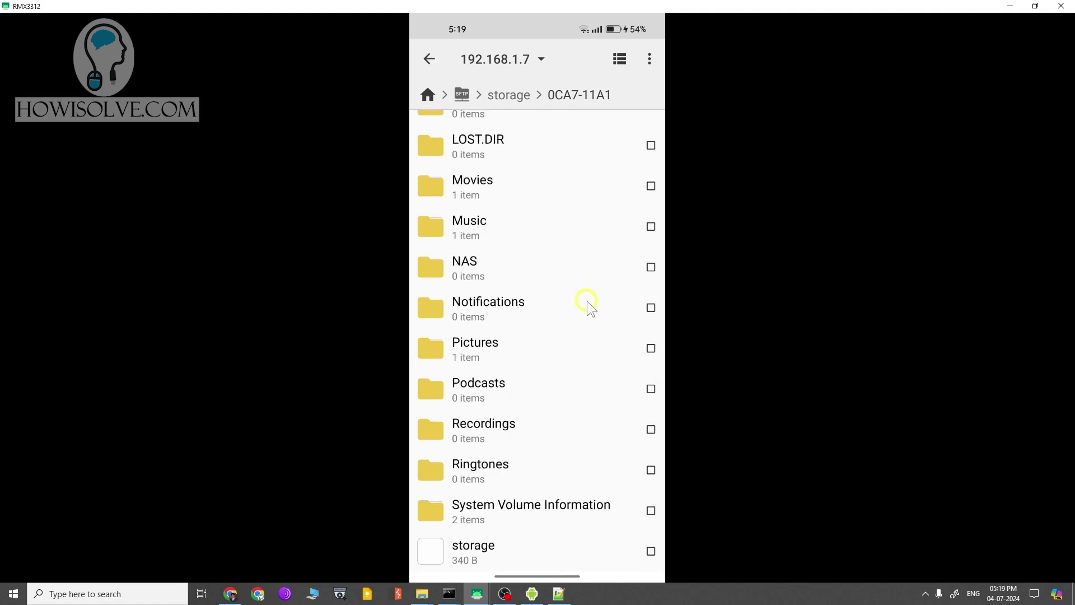
{"action": "scroll", "coordinate": [588, 306], "scroll_direction": "up", "scroll_amount": 4}
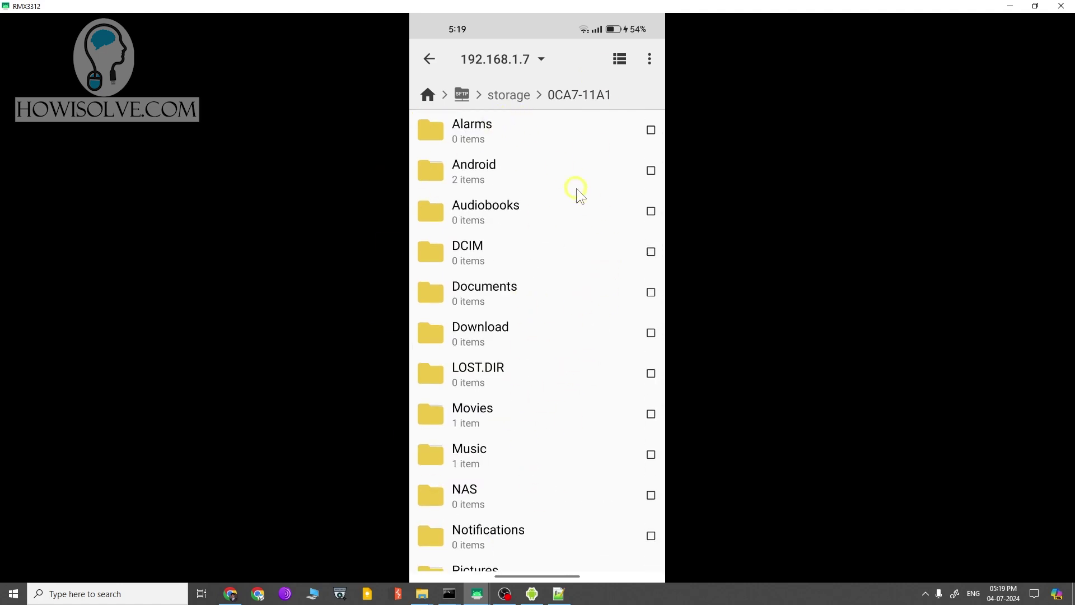
{"action": "left_click", "coordinate": [464, 416]}
{"action": "right_click", "coordinate": [524, 432]}
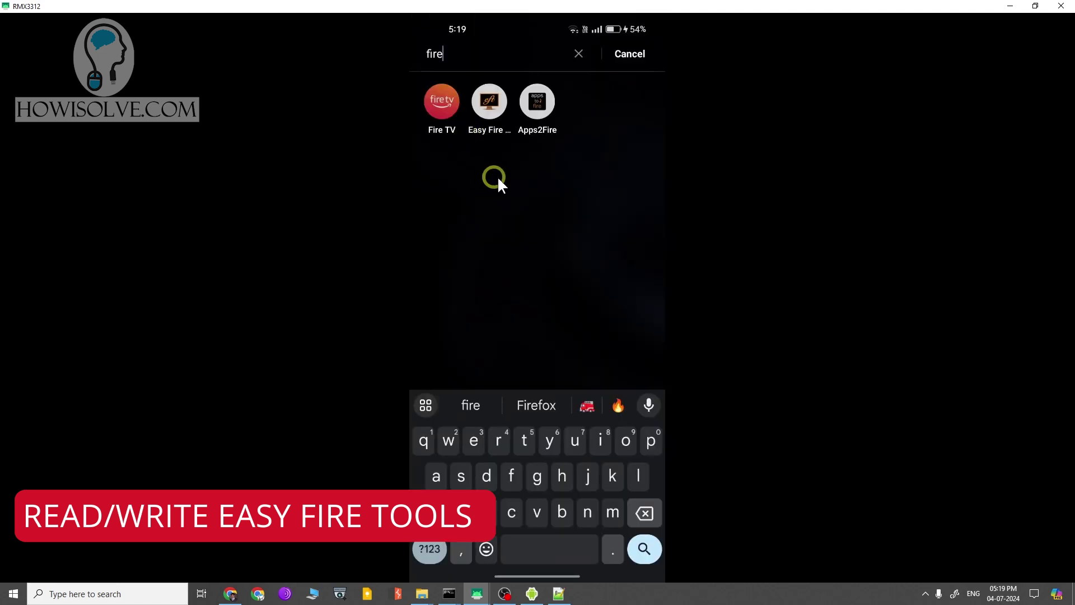
{"action": "left_click", "coordinate": [489, 101]}
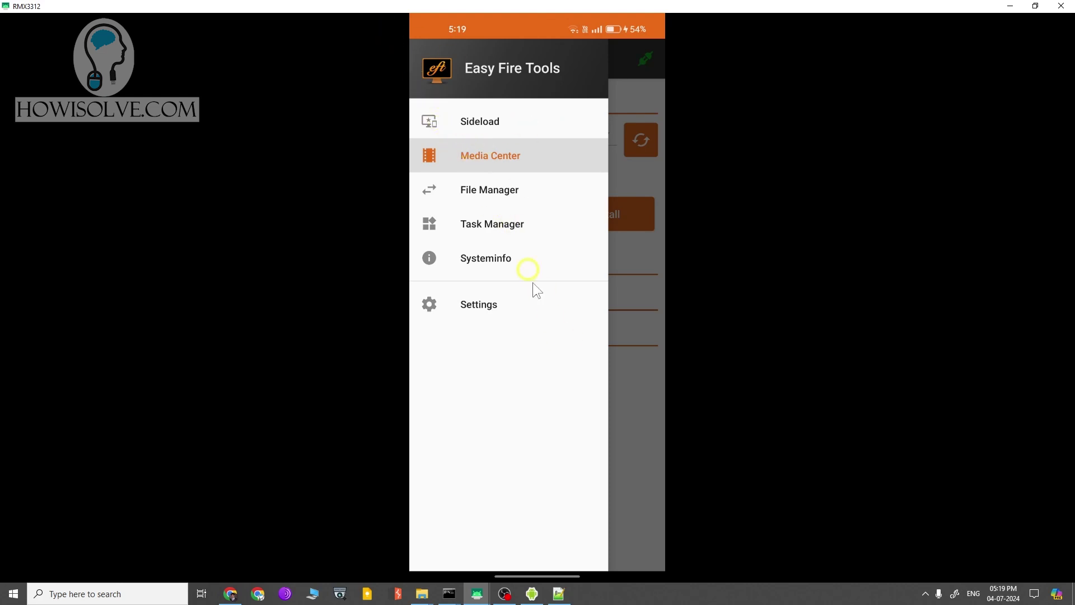
- Briefly open settings, then disconnect and reconnect to the Fire TV Stick
{"action": "left_click", "coordinate": [501, 307]}
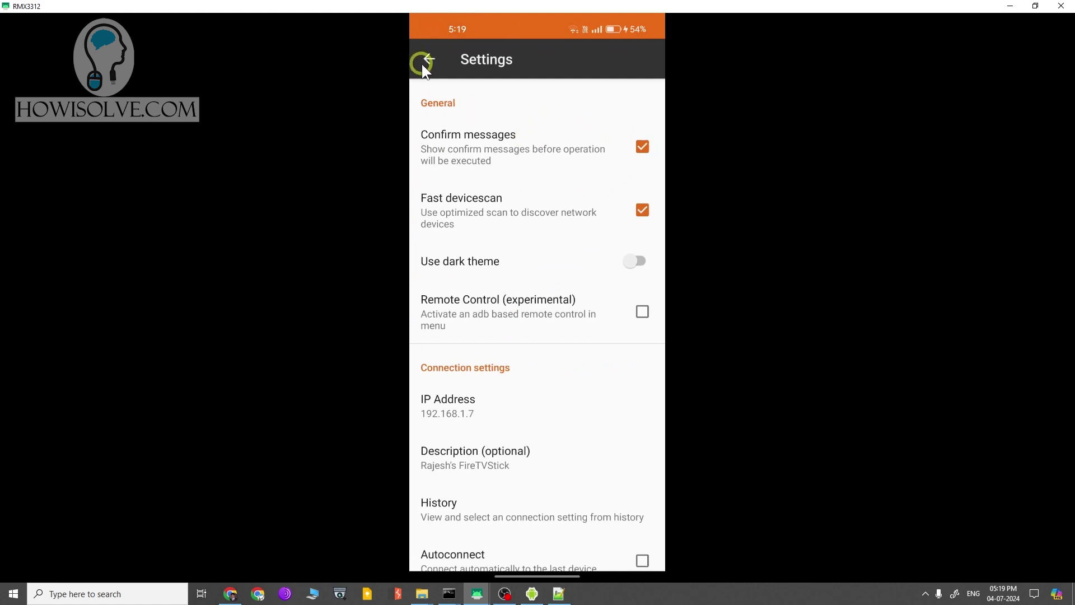
{"action": "left_click", "coordinate": [426, 59]}
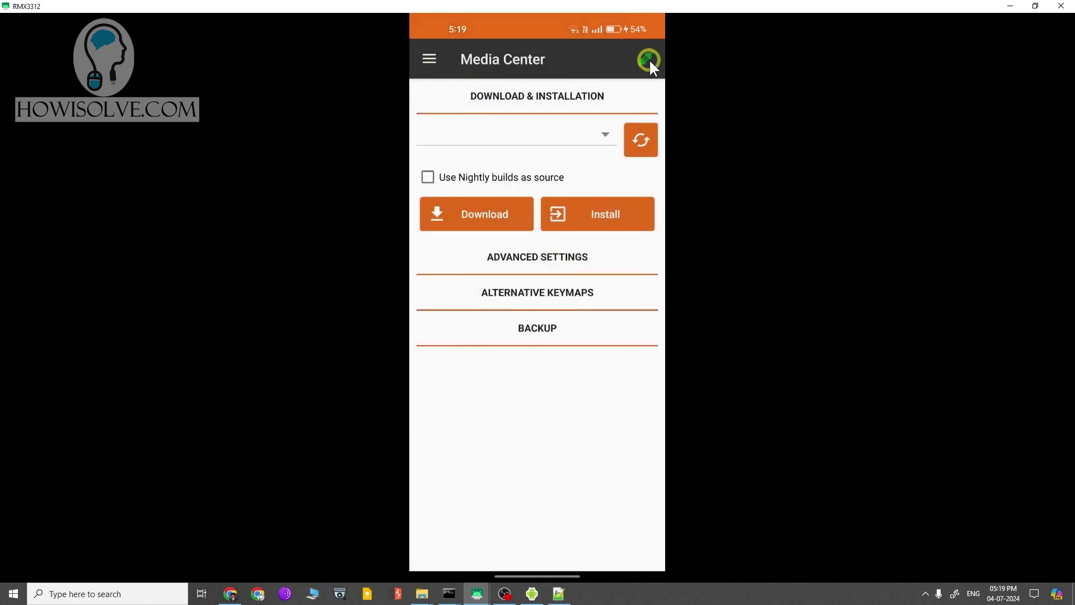
{"action": "left_click", "coordinate": [648, 60]}
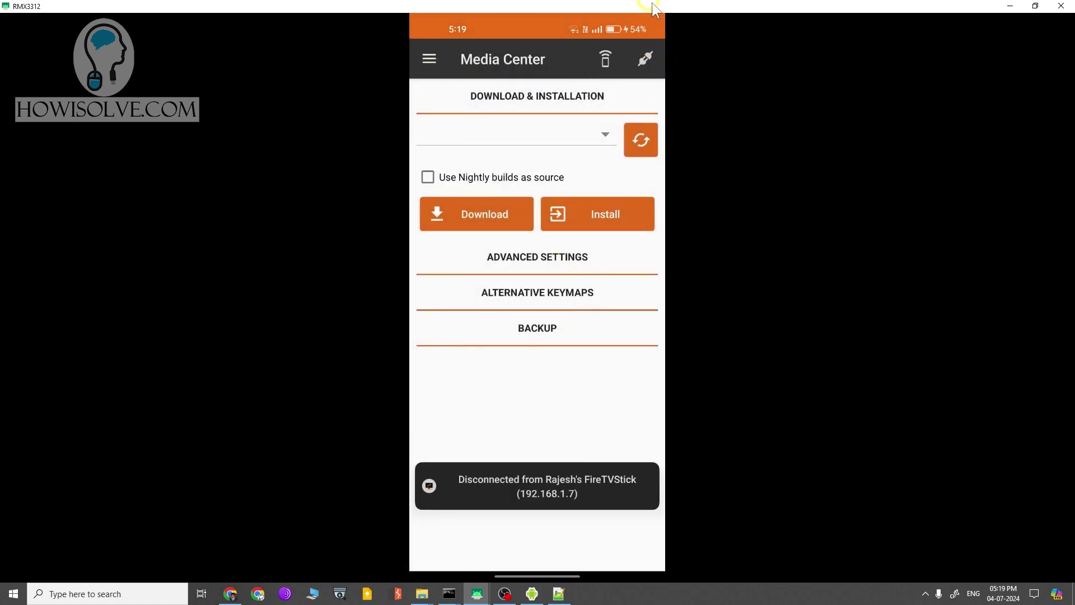
{"action": "left_click", "coordinate": [642, 60]}
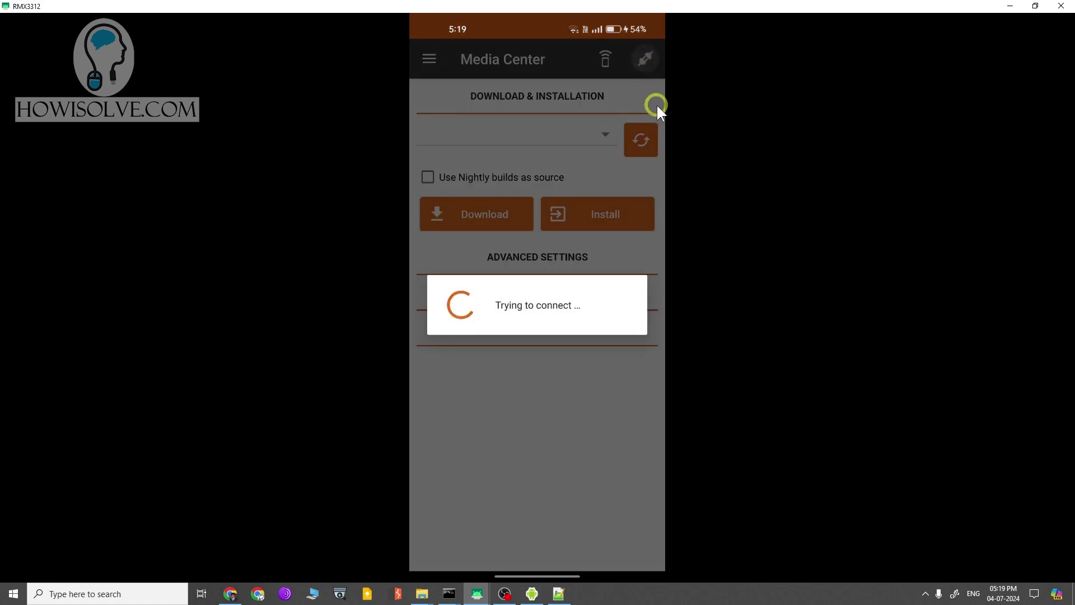
- Check the Fire TV IP address 192.168.1.7 in settings, cancel, and return to Media Center
{"action": "left_click", "coordinate": [433, 55]}
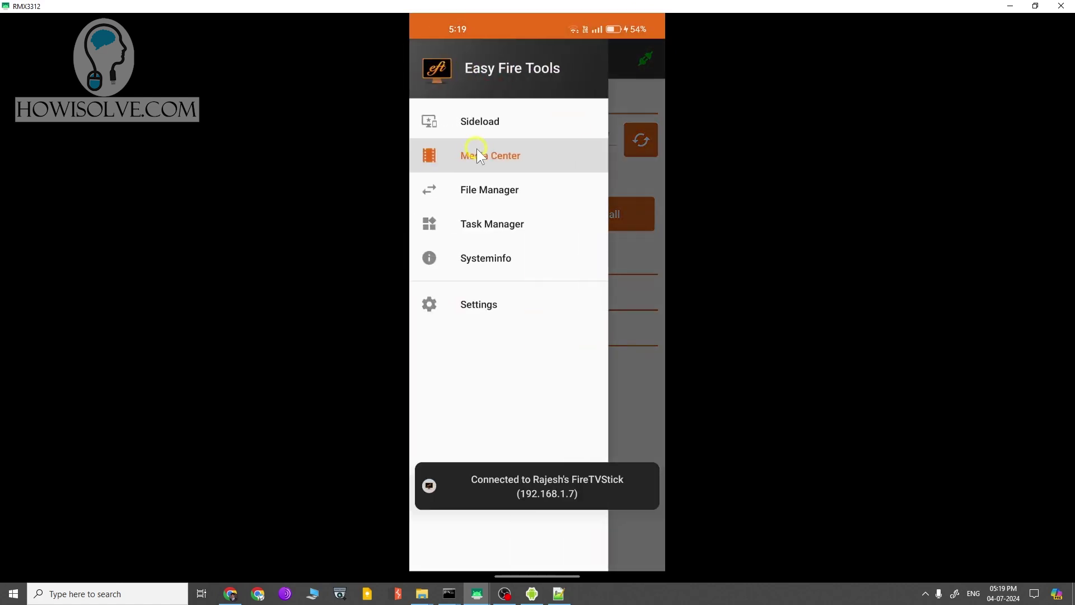
{"action": "left_click", "coordinate": [498, 304]}
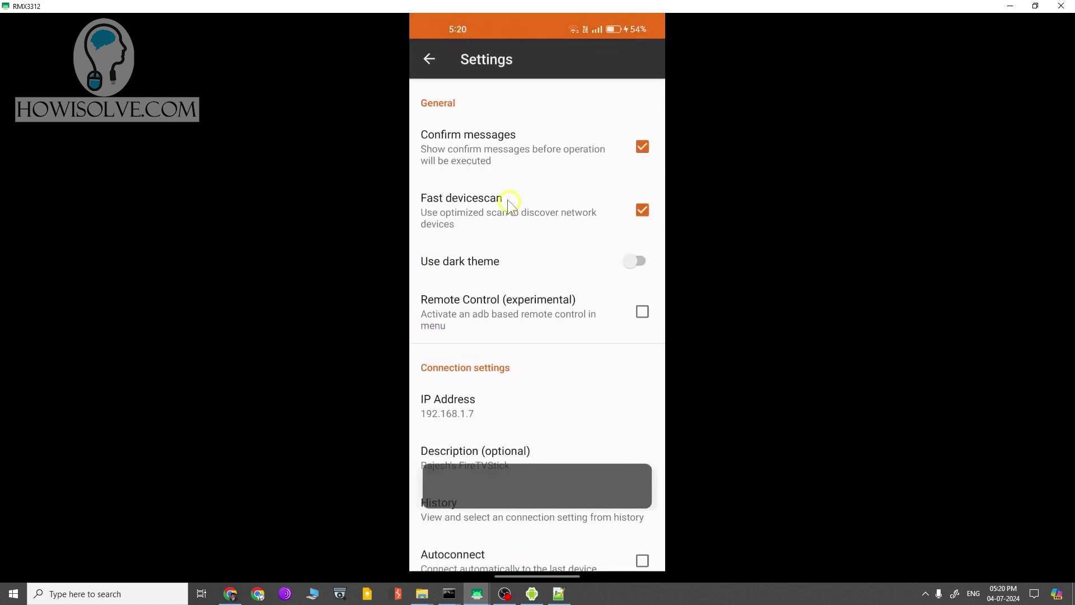
{"action": "scroll", "coordinate": [461, 271], "scroll_direction": "down", "scroll_amount": 3}
{"action": "left_click", "coordinate": [461, 270]}
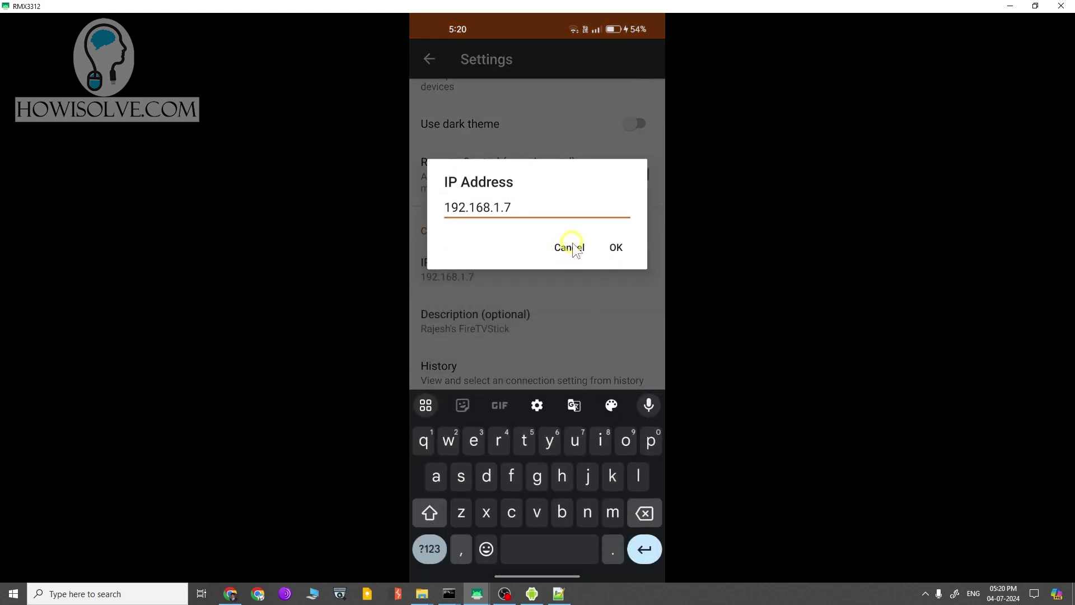
{"action": "left_click", "coordinate": [570, 248]}
{"action": "left_click", "coordinate": [427, 55]}
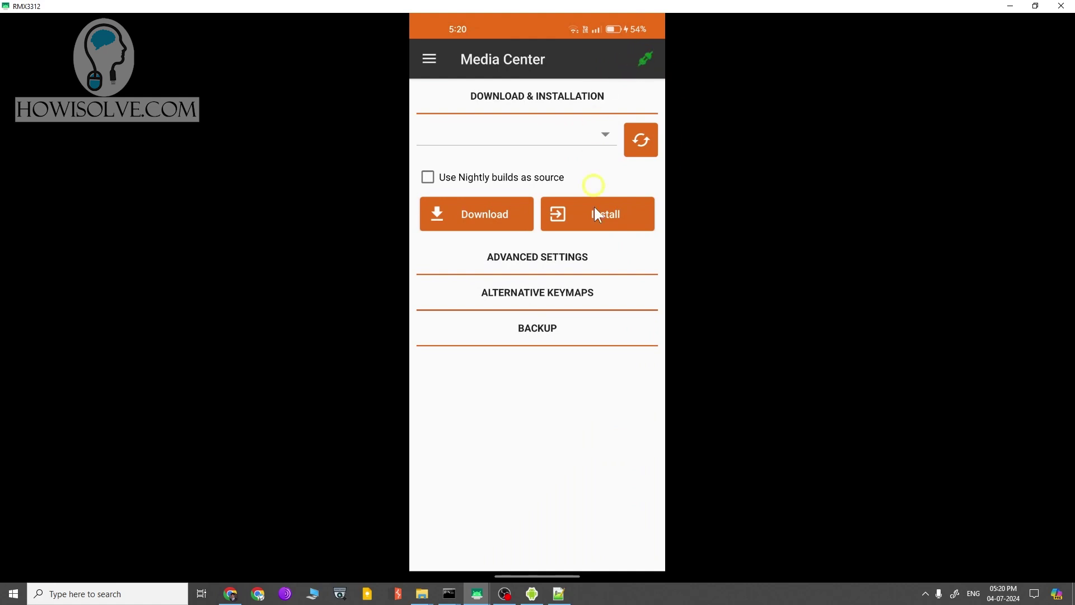
{"action": "left_click_drag", "start_coordinate": [414, 209], "coordinate": [512, 189]}
- Open File Manager and keep USB storage as the upload target without uploading anything
{"action": "left_click", "coordinate": [490, 189]}
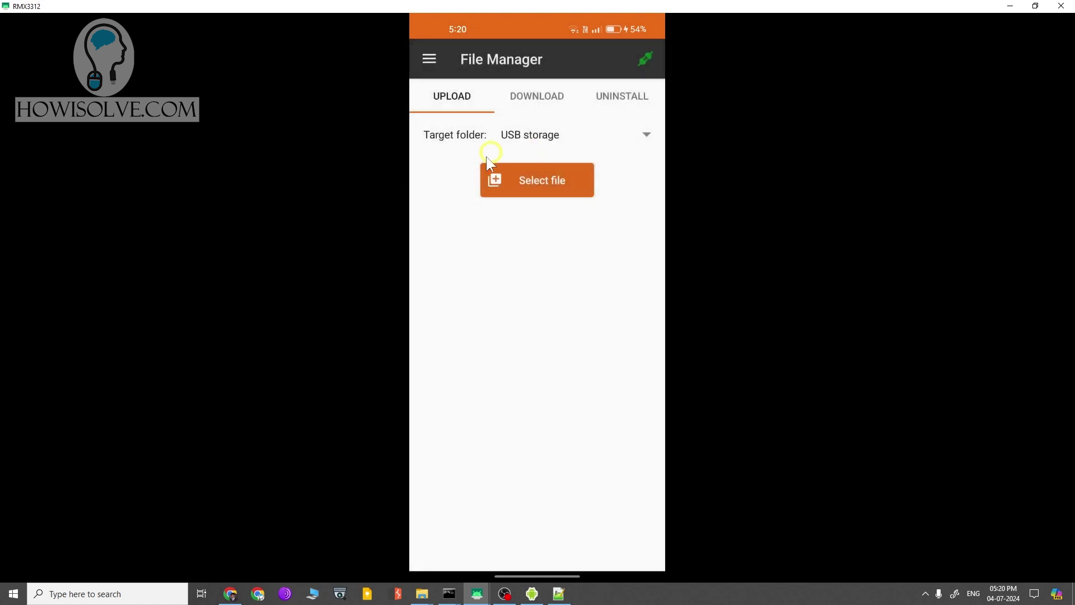
{"action": "left_click", "coordinate": [574, 141]}
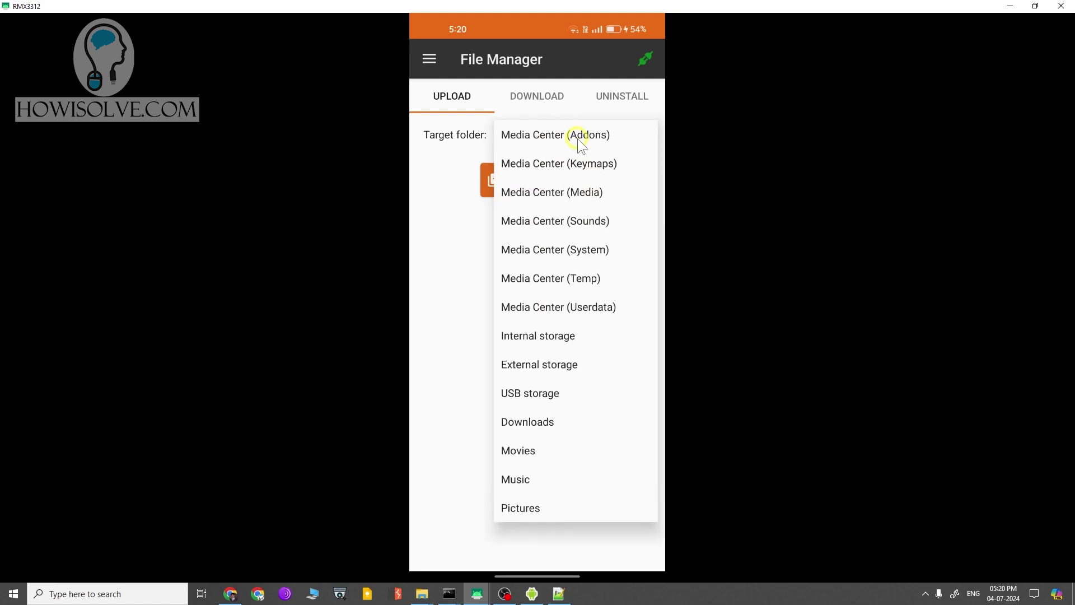
{"action": "left_click", "coordinate": [544, 396]}
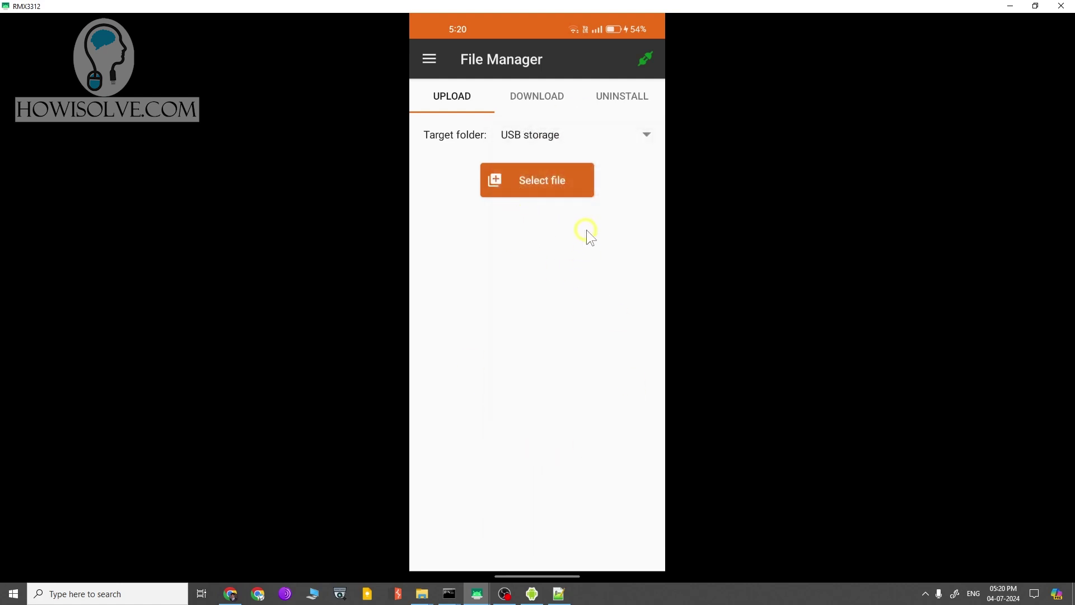
{"action": "left_click", "coordinate": [521, 179]}
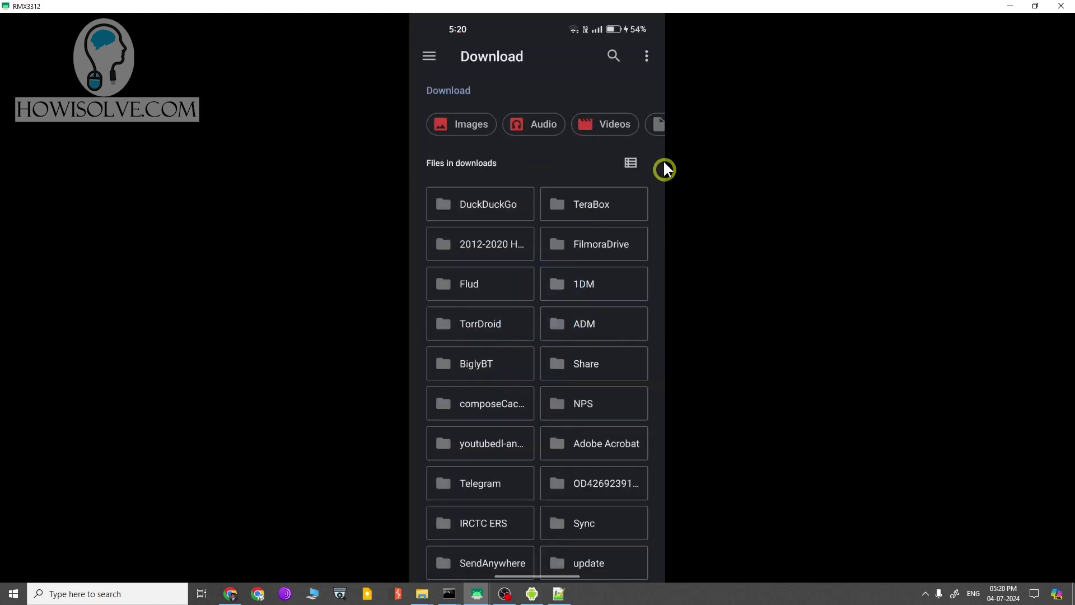
{"action": "right_click", "coordinate": [575, 164]}
- Switch to downloading and browse the Fire TV's storage > 0CA7-11A1 folder
{"action": "left_click", "coordinate": [539, 96]}
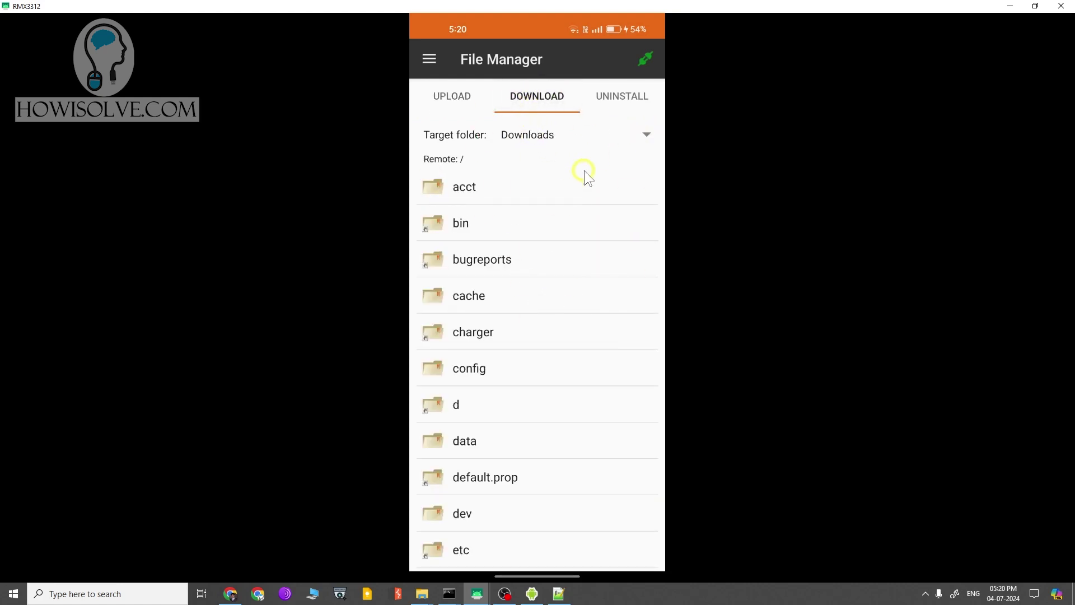
{"action": "scroll", "coordinate": [495, 369], "scroll_direction": "down", "scroll_amount": 10}
{"action": "scroll", "coordinate": [518, 417], "scroll_direction": "up", "scroll_amount": 7}
{"action": "scroll", "coordinate": [519, 418], "scroll_direction": "up", "scroll_amount": 2}
{"action": "scroll", "coordinate": [504, 449], "scroll_direction": "down", "scroll_amount": 6}
{"action": "left_click", "coordinate": [480, 517]}
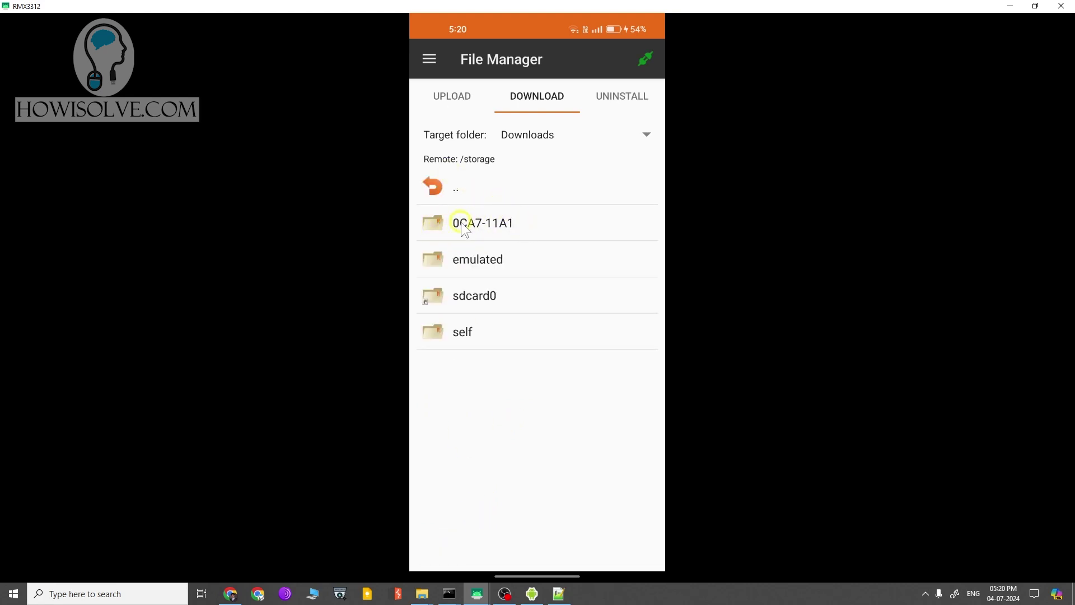
{"action": "left_click", "coordinate": [484, 224]}
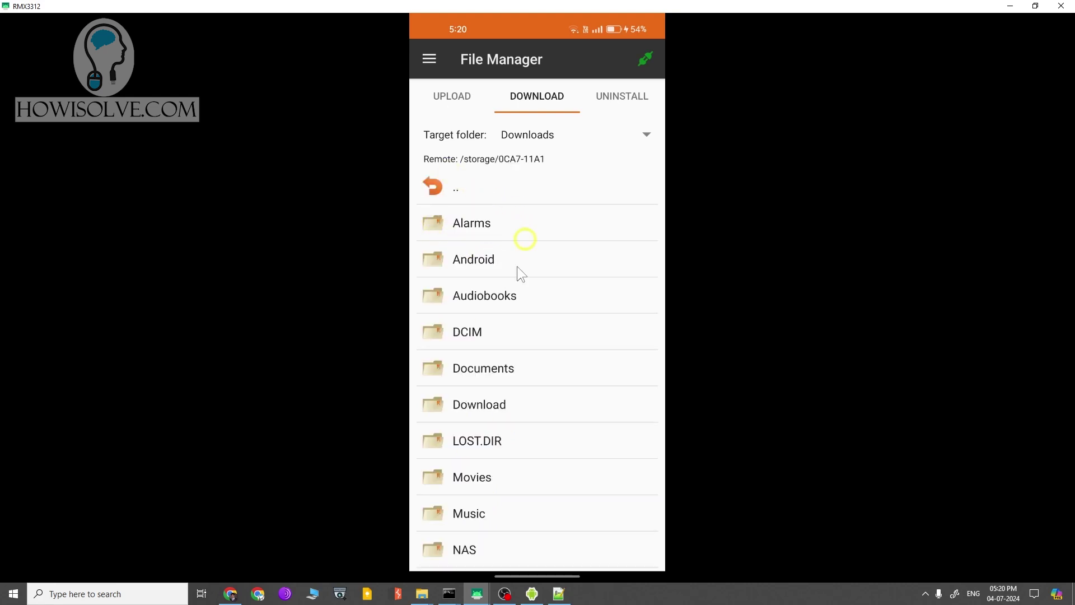
{"action": "scroll", "coordinate": [521, 303], "scroll_direction": "down", "scroll_amount": 4}
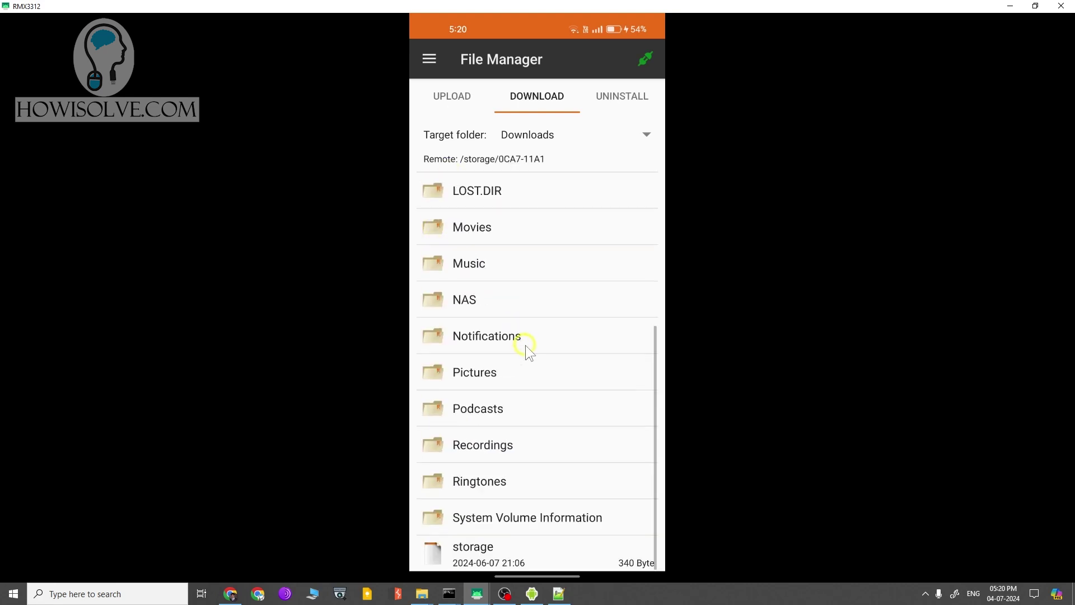
- Cancel the started download and keep Downloads as the phone's target folder
{"action": "left_click", "coordinate": [535, 555]}
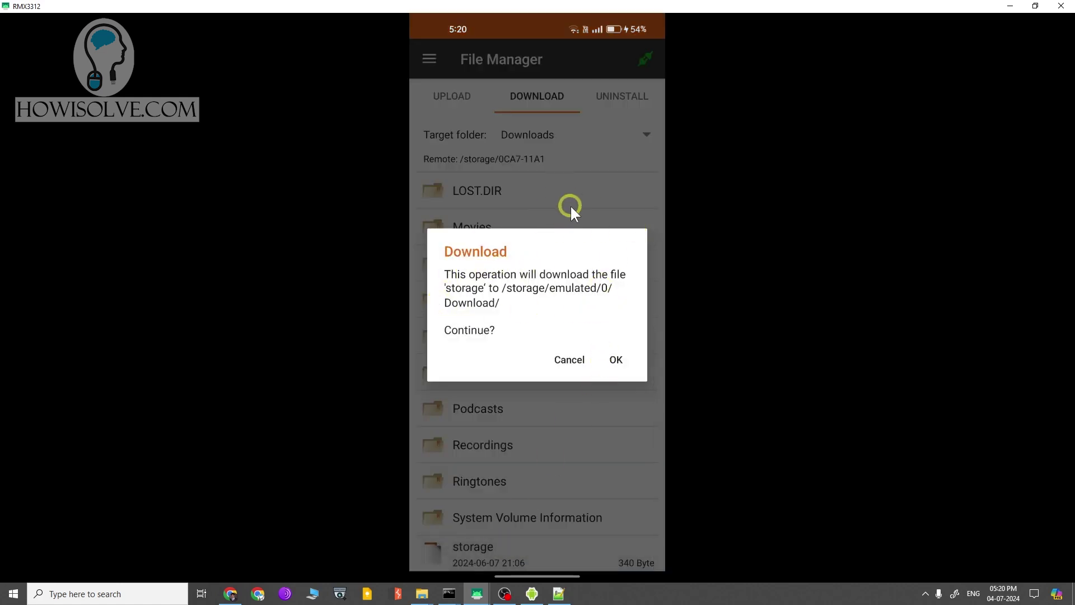
{"action": "left_click", "coordinate": [569, 361]}
{"action": "left_click", "coordinate": [586, 136]}
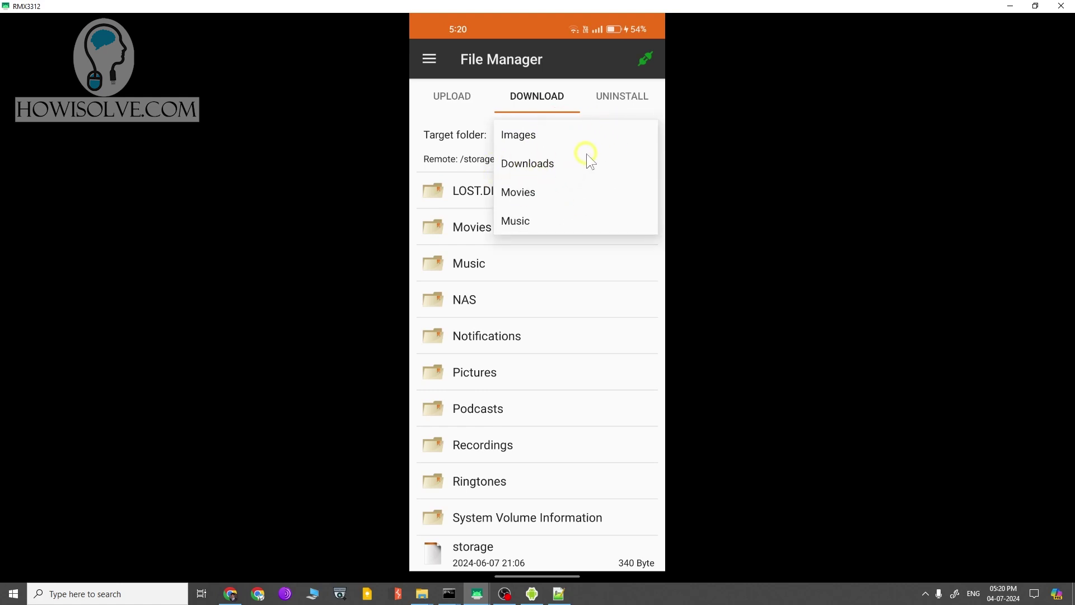
{"action": "left_click", "coordinate": [513, 136]}
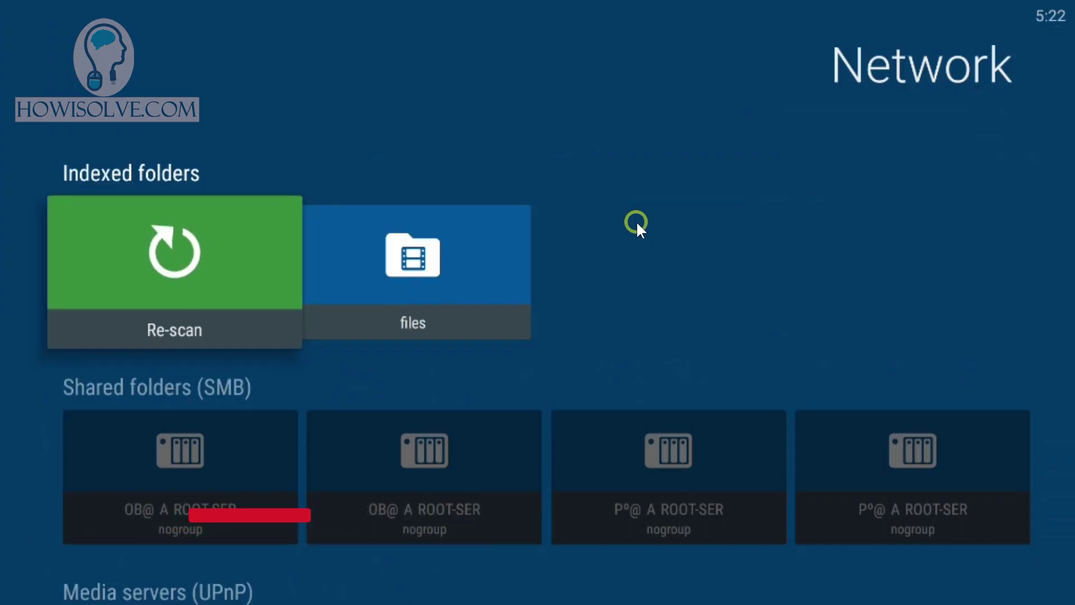
- Scroll the Network page and focus the 'files' tile under Indexed folders
{"action": "scroll", "coordinate": [390, 221], "scroll_direction": "down", "scroll_amount": 3}
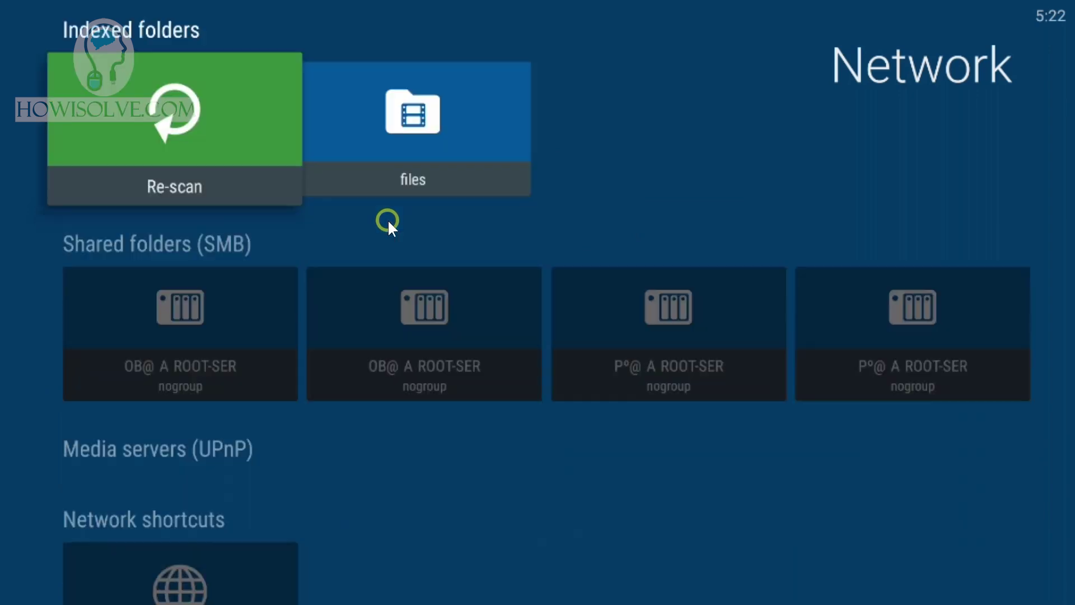
{"action": "scroll", "coordinate": [409, 388], "scroll_direction": "up", "scroll_amount": 1}
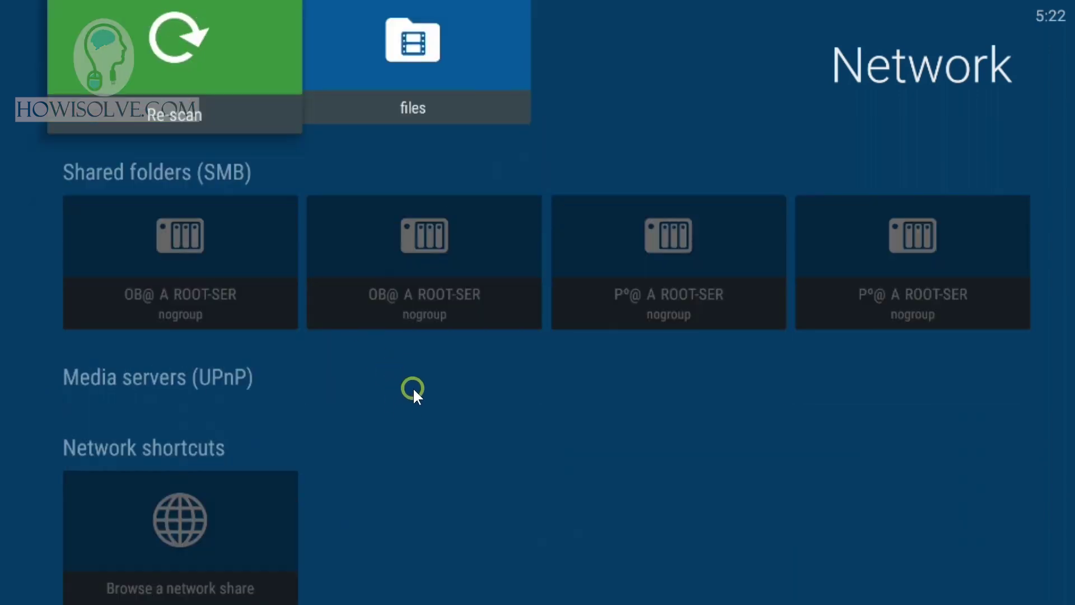
{"action": "scroll", "coordinate": [490, 381], "scroll_direction": "down", "scroll_amount": 2}
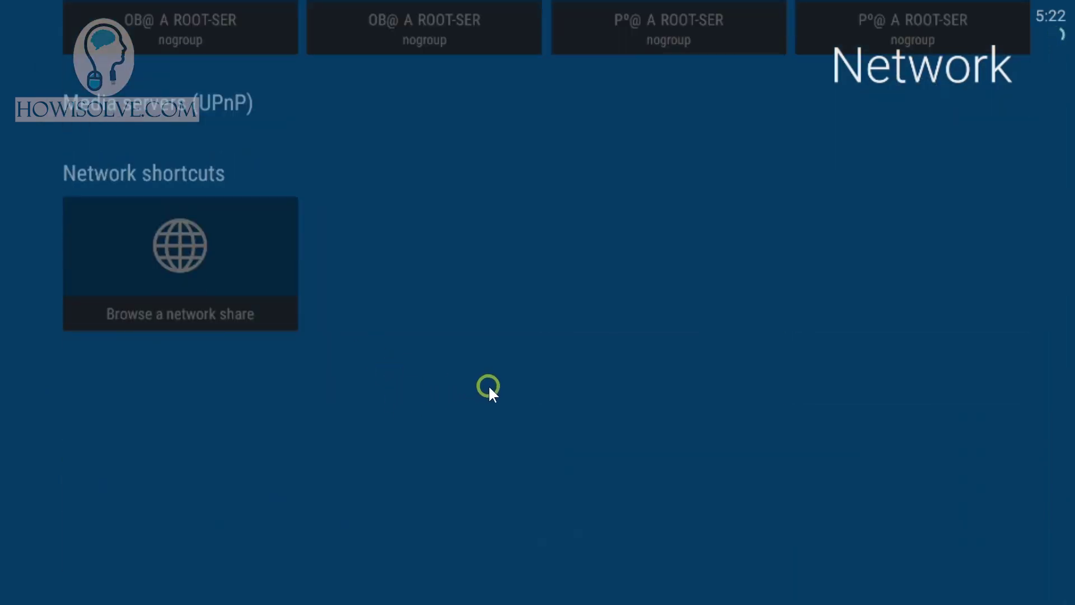
{"action": "scroll", "coordinate": [487, 258], "scroll_direction": "up", "scroll_amount": 4}
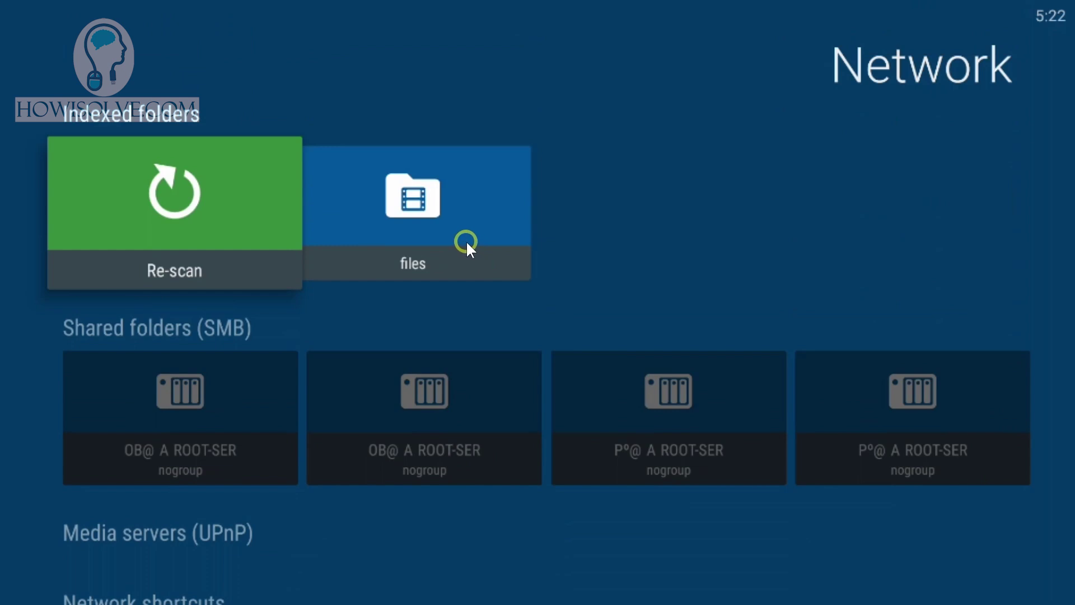
{"action": "left_click", "coordinate": [467, 240]}
{"action": "left_click", "coordinate": [485, 286]}
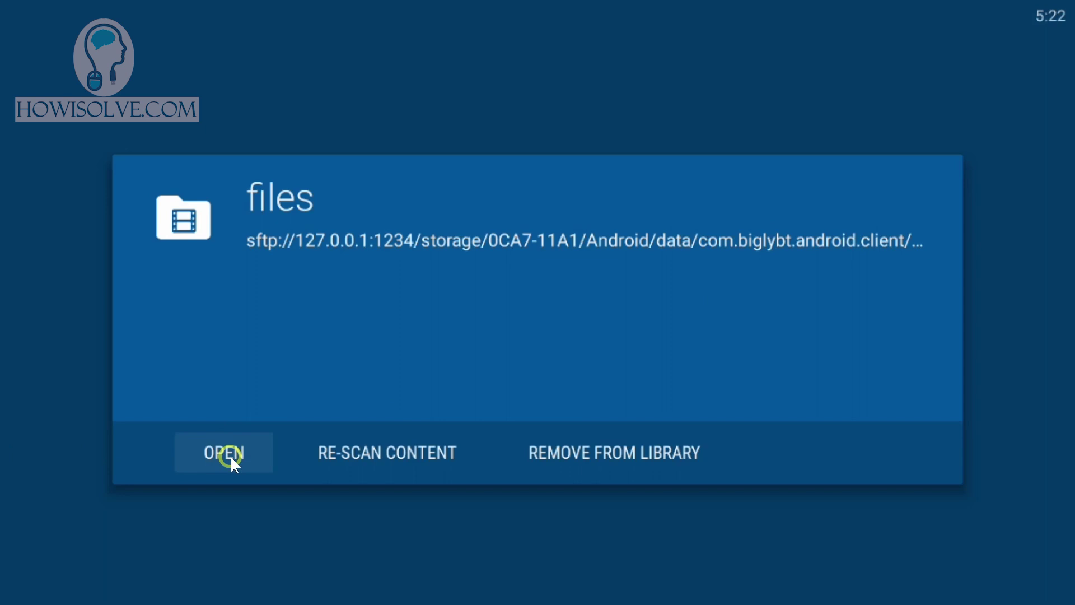
{"action": "left_click", "coordinate": [522, 91]}
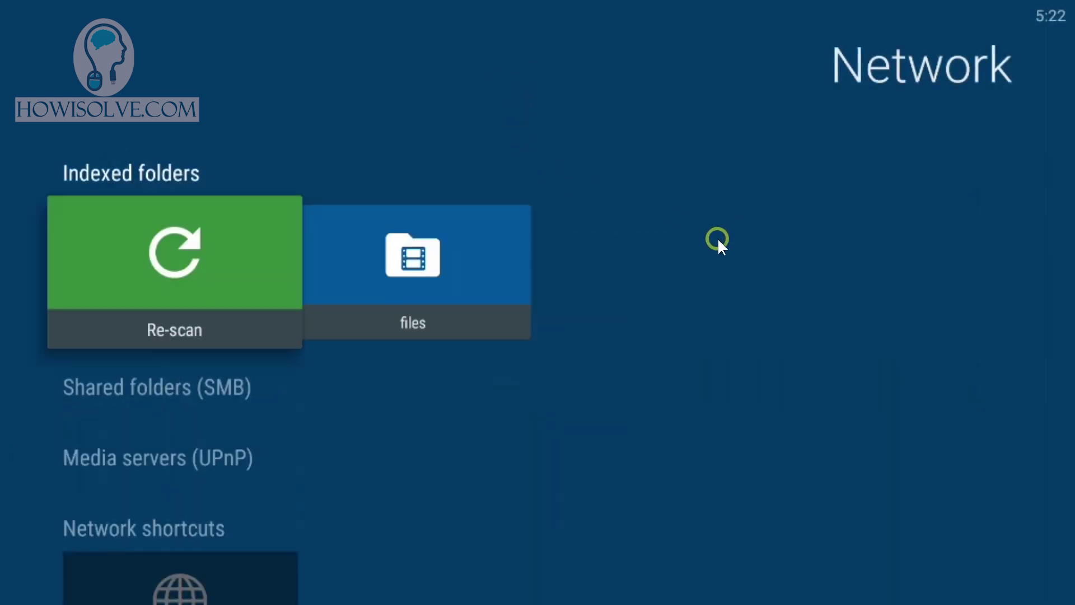